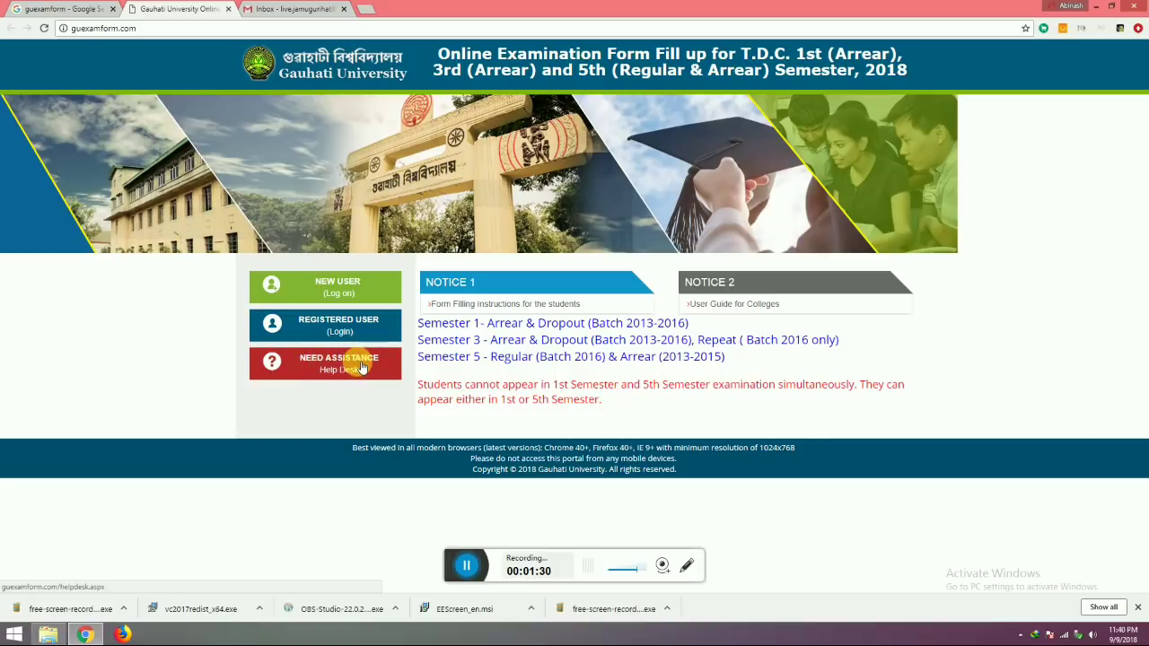
- Start a new-user registration and enter the student's name
left_click(340, 289)
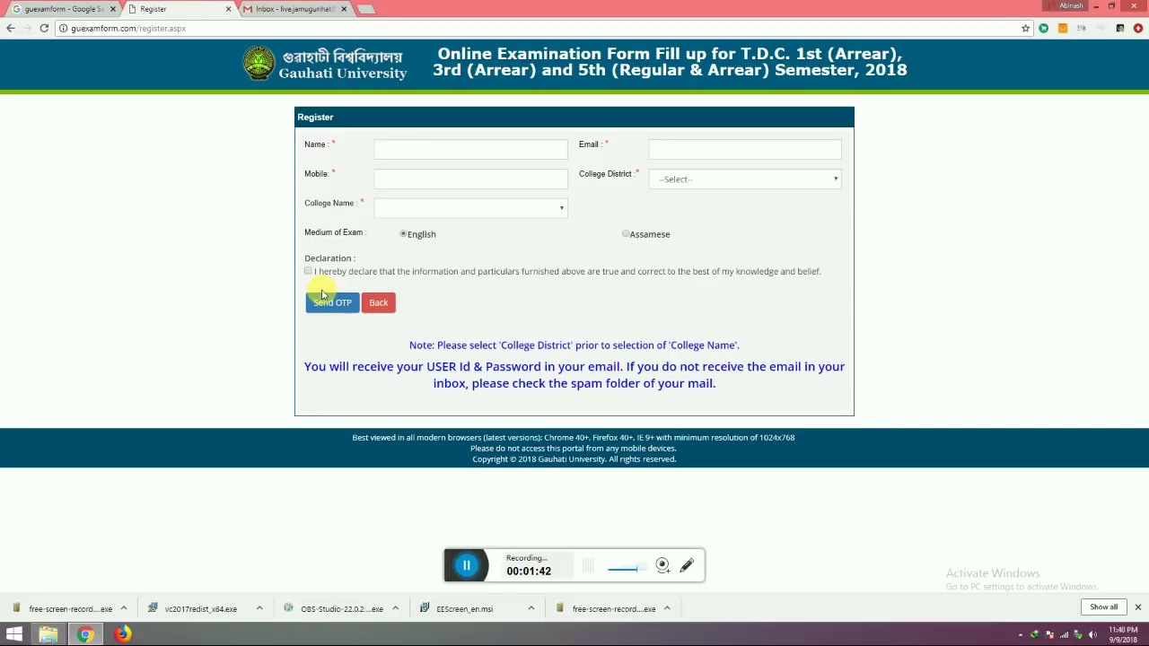
left_click(390, 149)
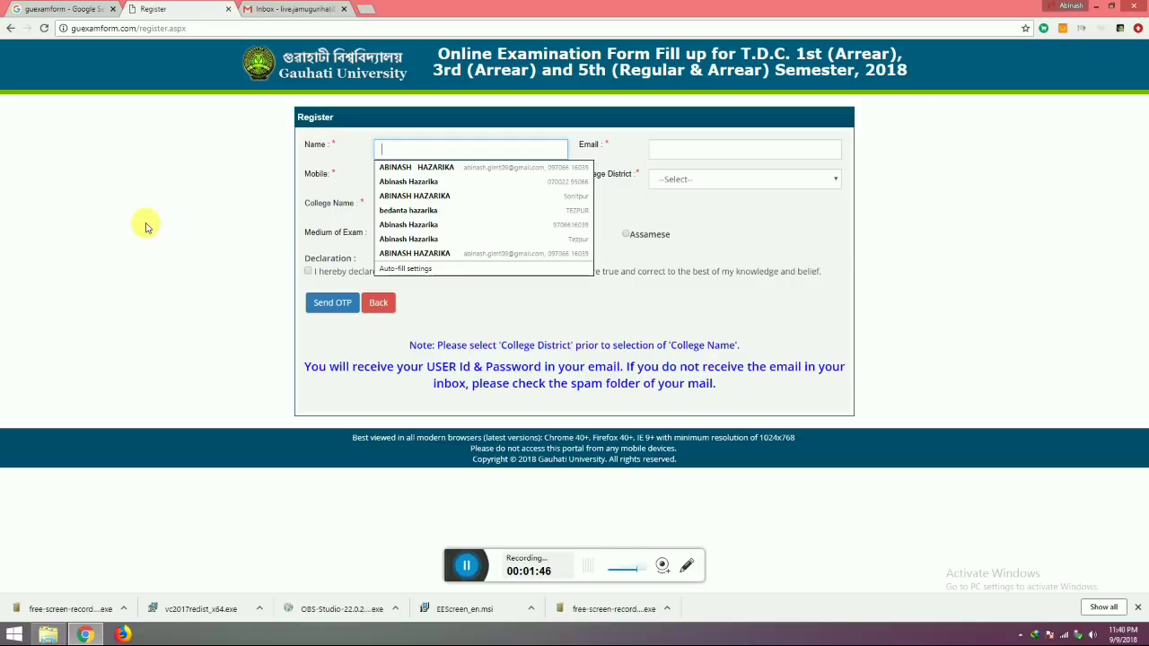
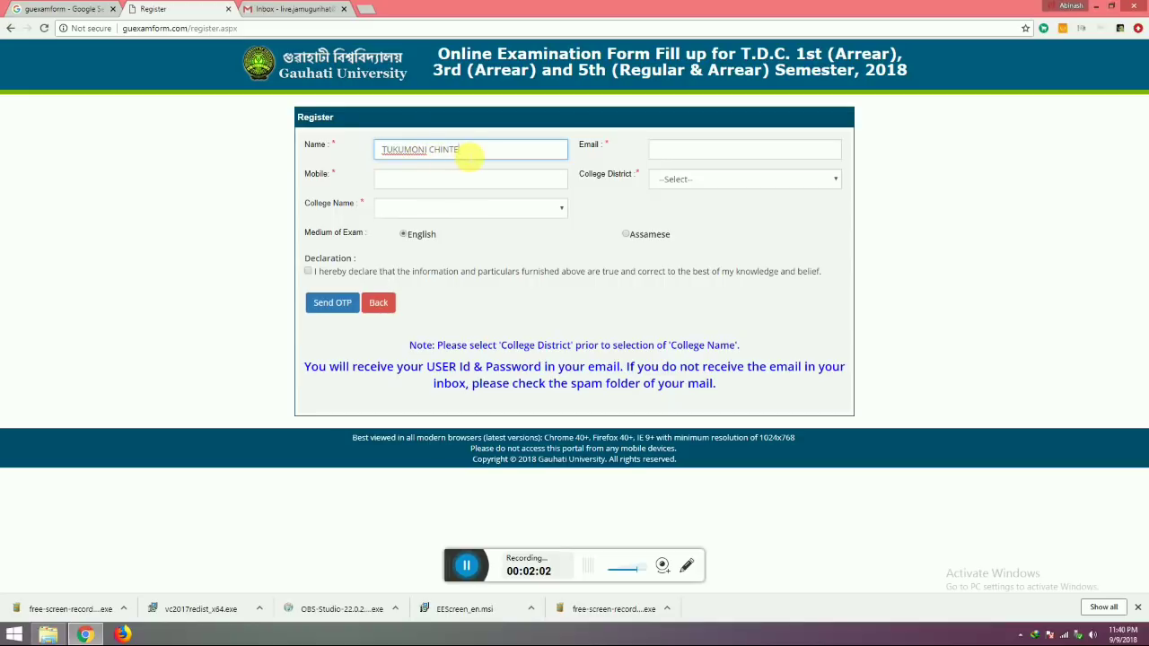
- Fill in the saved e-mail address suggestion and begin entering the mobile number
key("Tab")
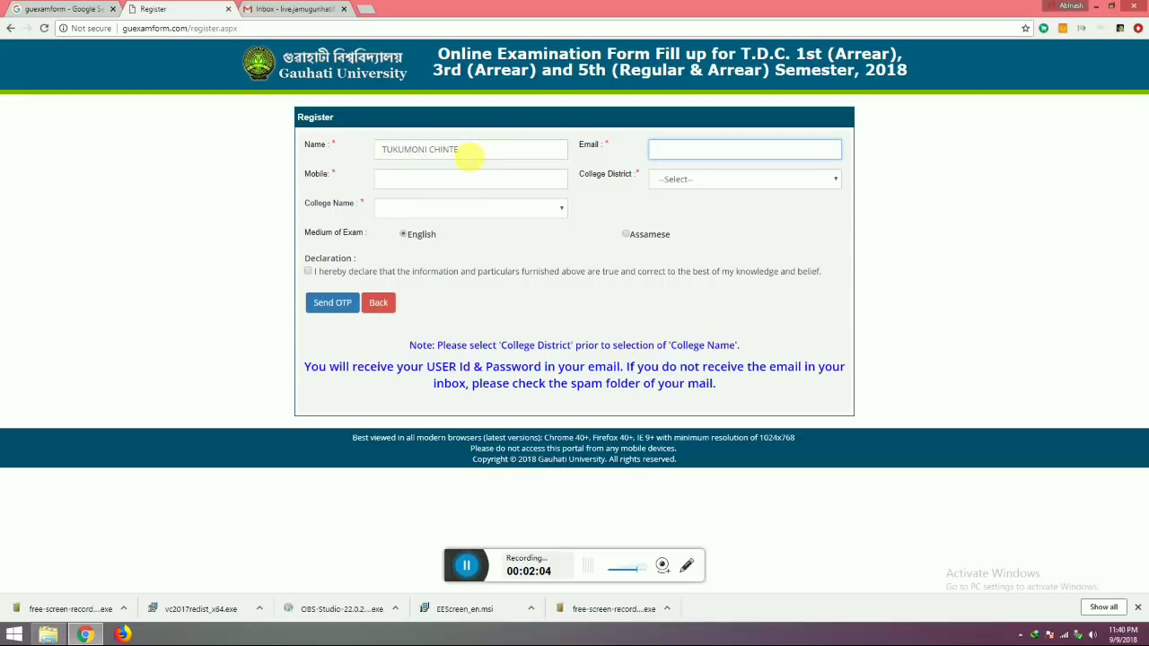
type("li")
key("Down")
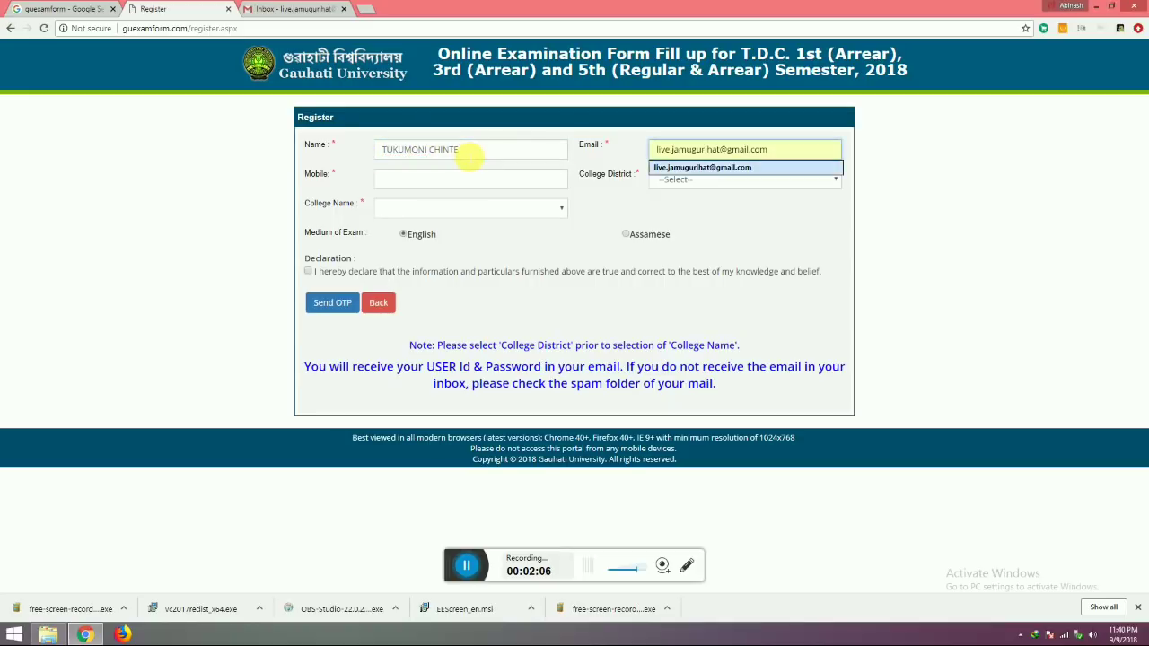
key("Return")
left_click(423, 179)
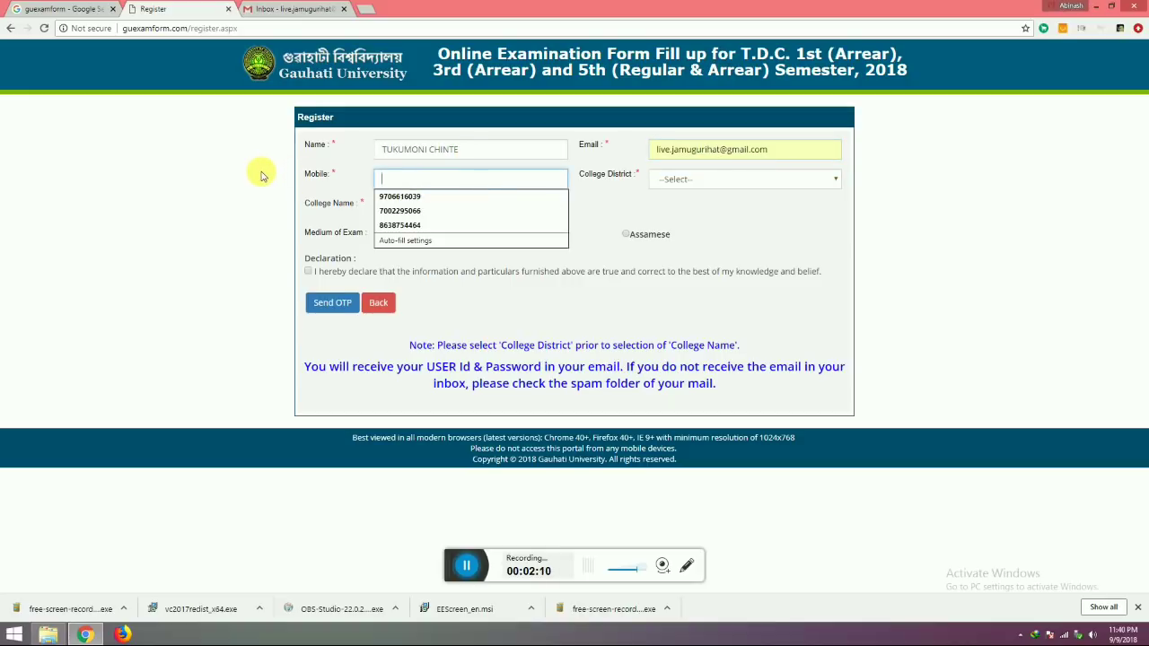
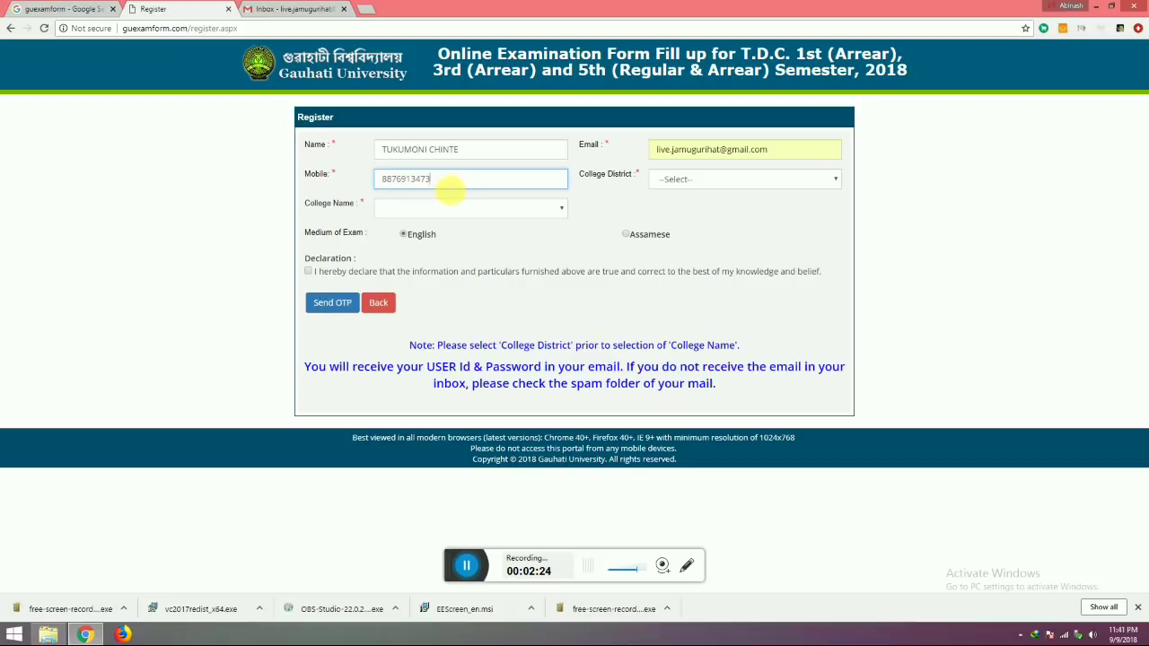
- Choose SONITPUR DISTRICT as the college district and T.H.B. COLLEGE as the college
left_click(686, 179)
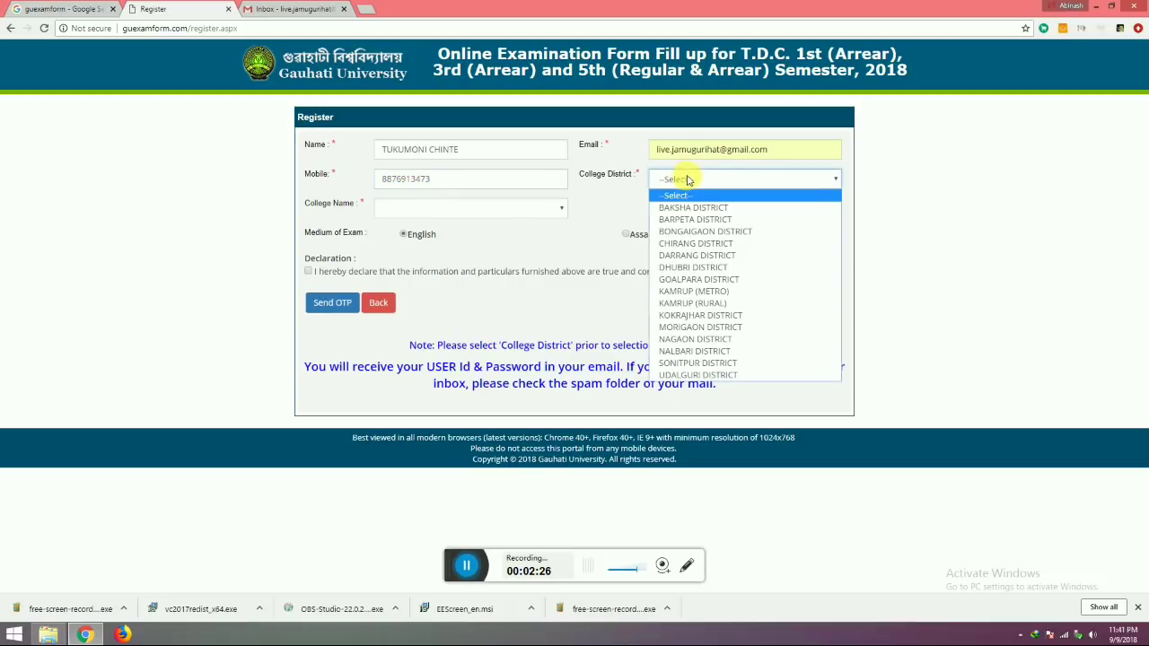
left_click(725, 362)
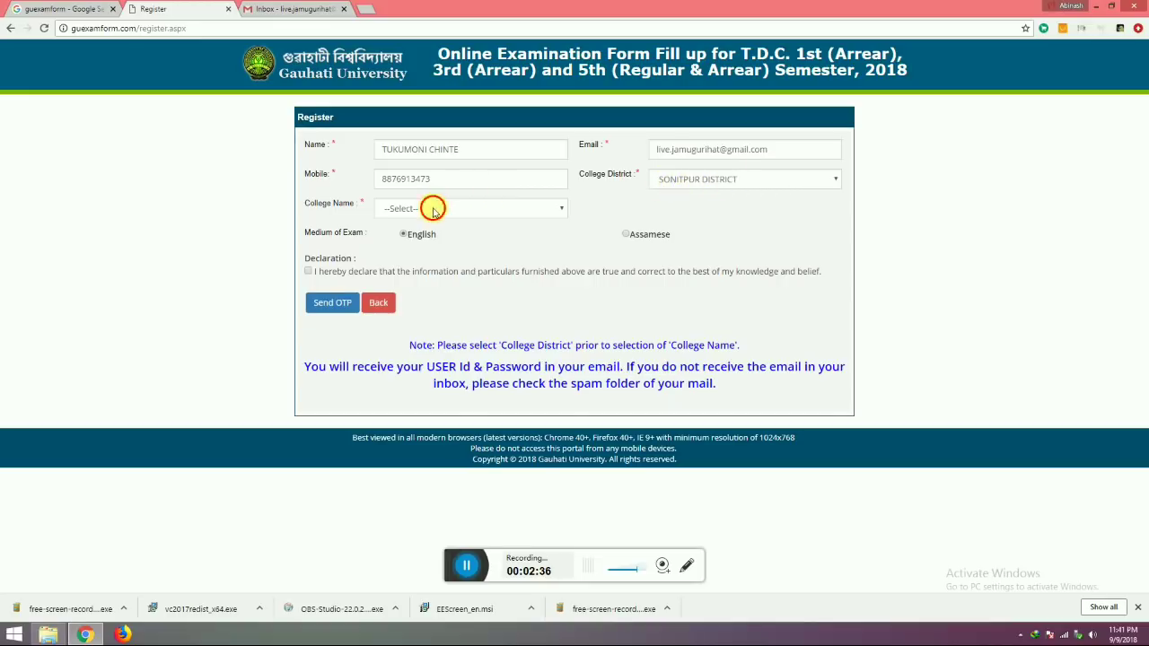
left_click(430, 207)
left_click(425, 344)
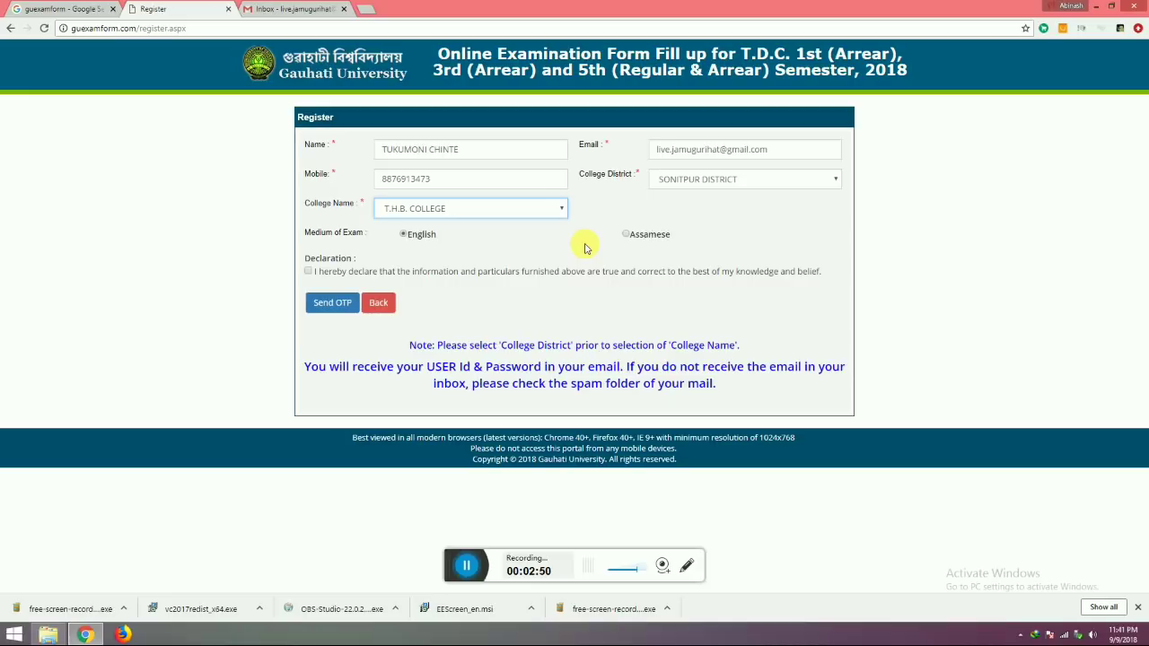
- Select Assamese as exam medium, accept the declaration and request an OTP
left_click(433, 565)
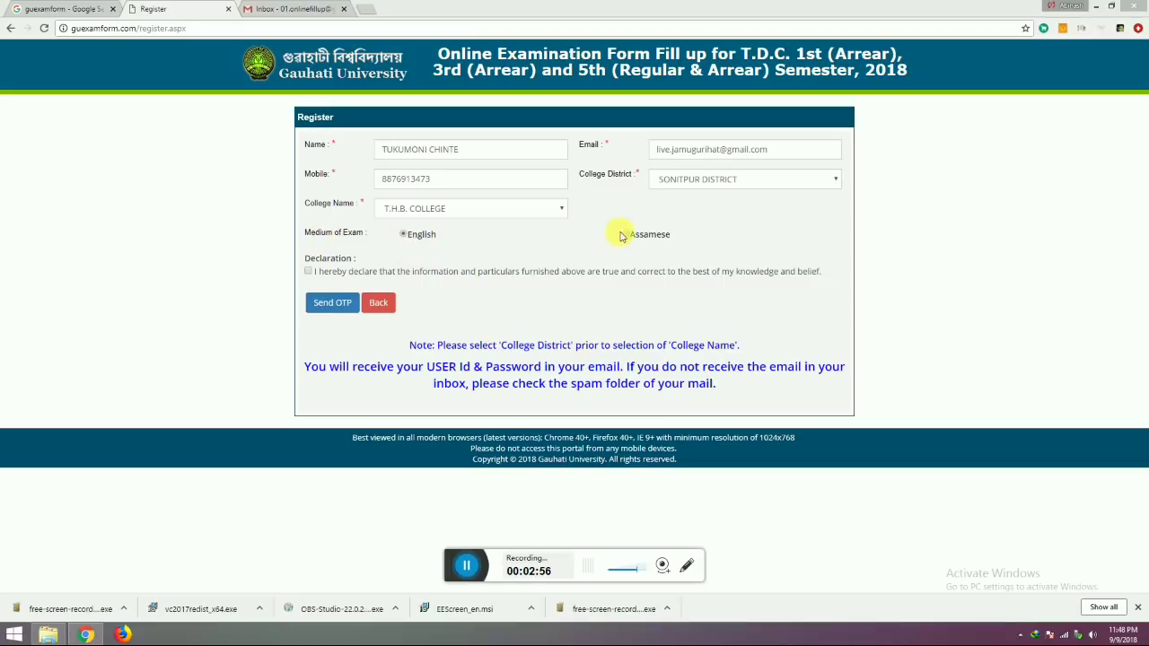
left_click(627, 235)
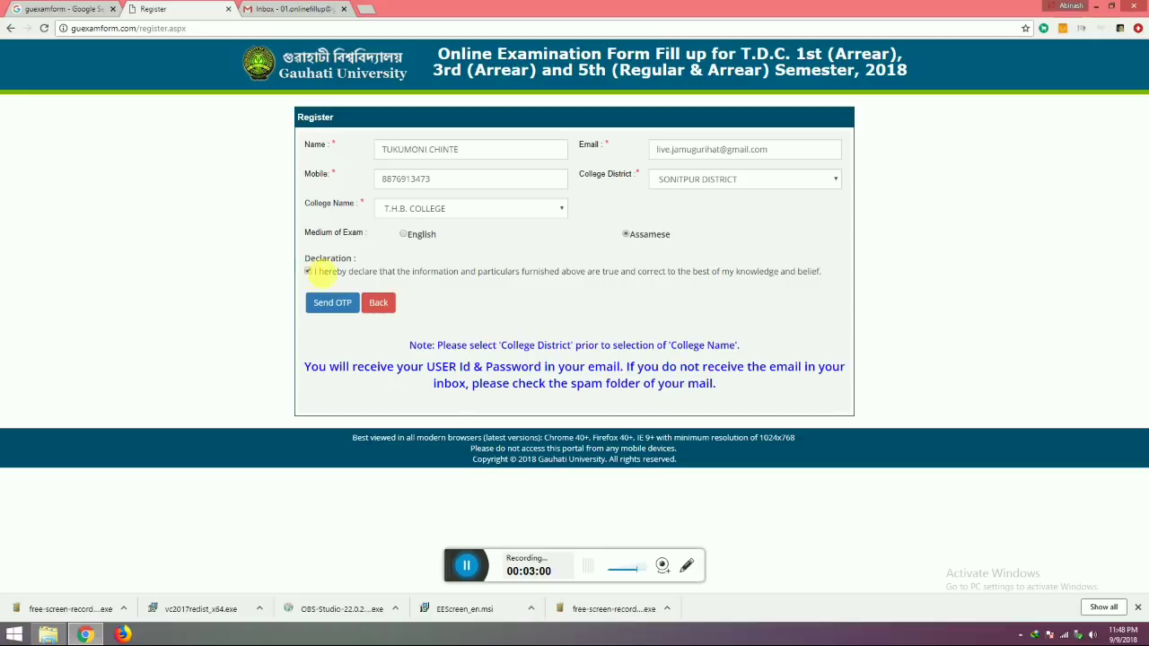
left_click(307, 271)
left_click(337, 303)
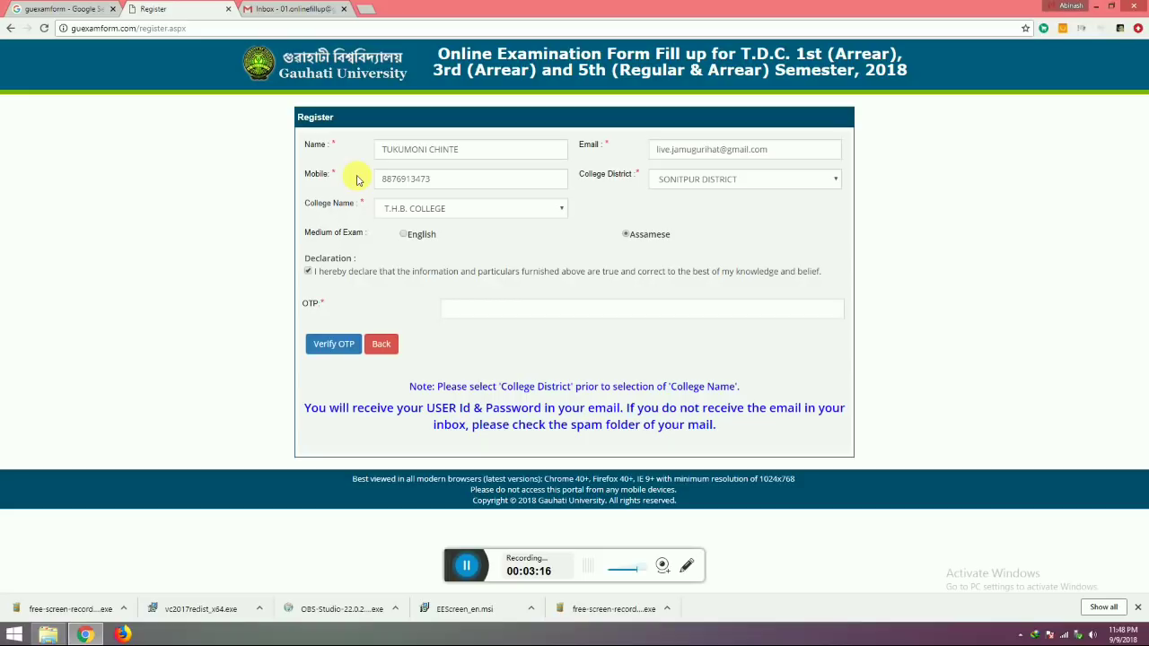
- Enter the received OTP code and verify it to finish registration
left_click(469, 312)
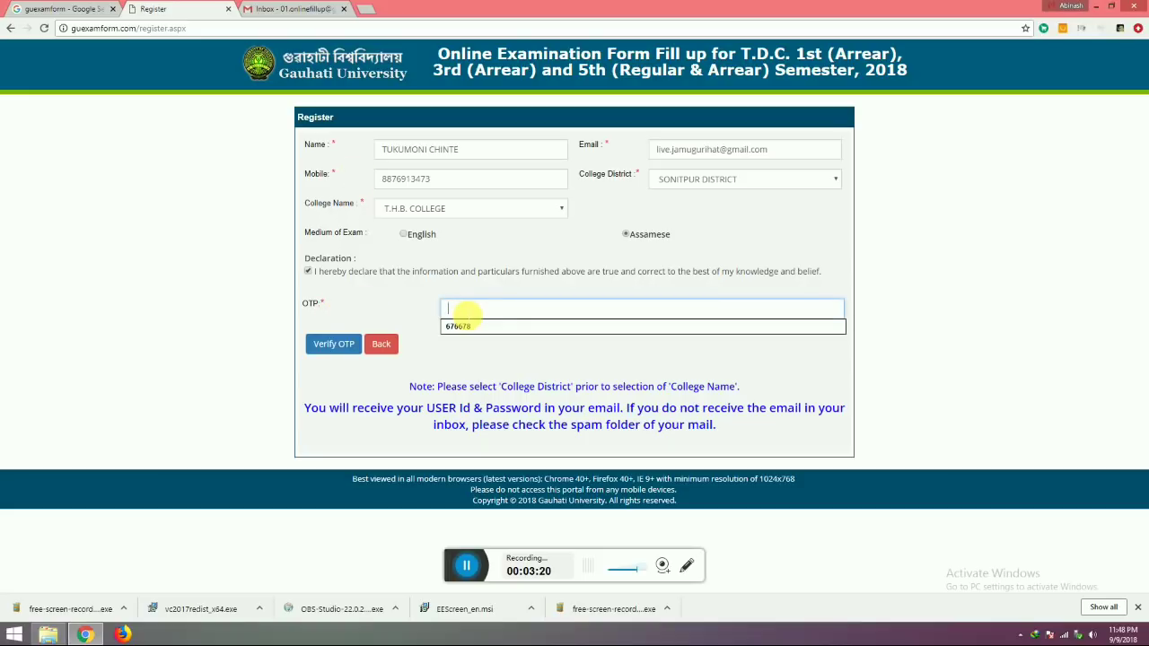
left_click(473, 558)
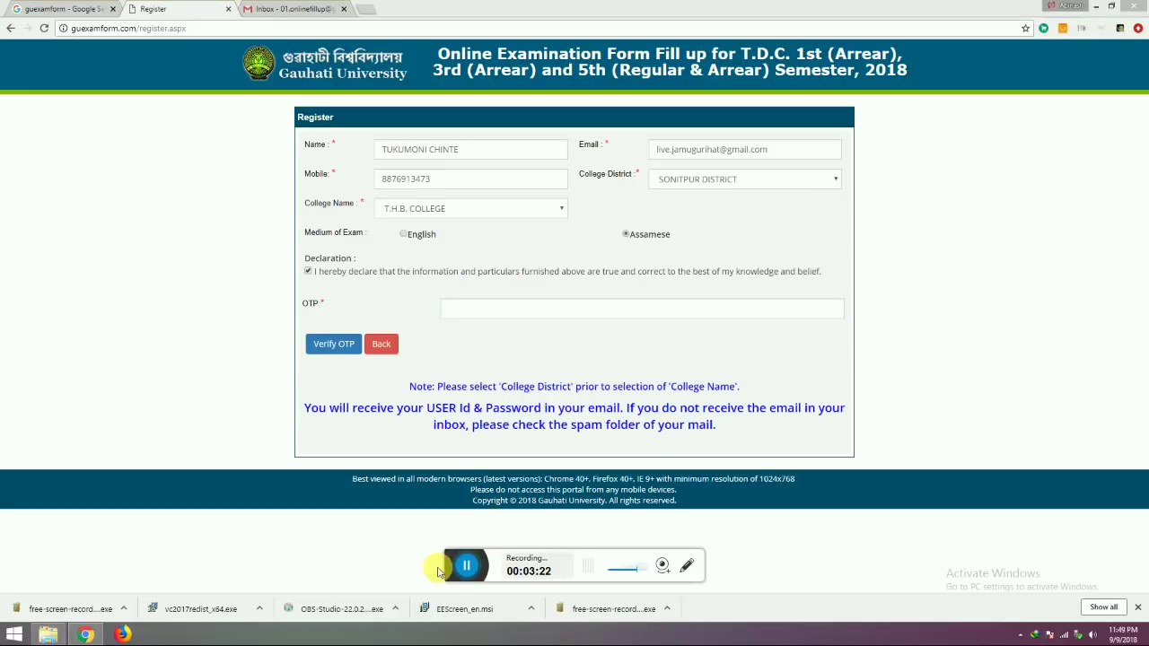
left_click(484, 310)
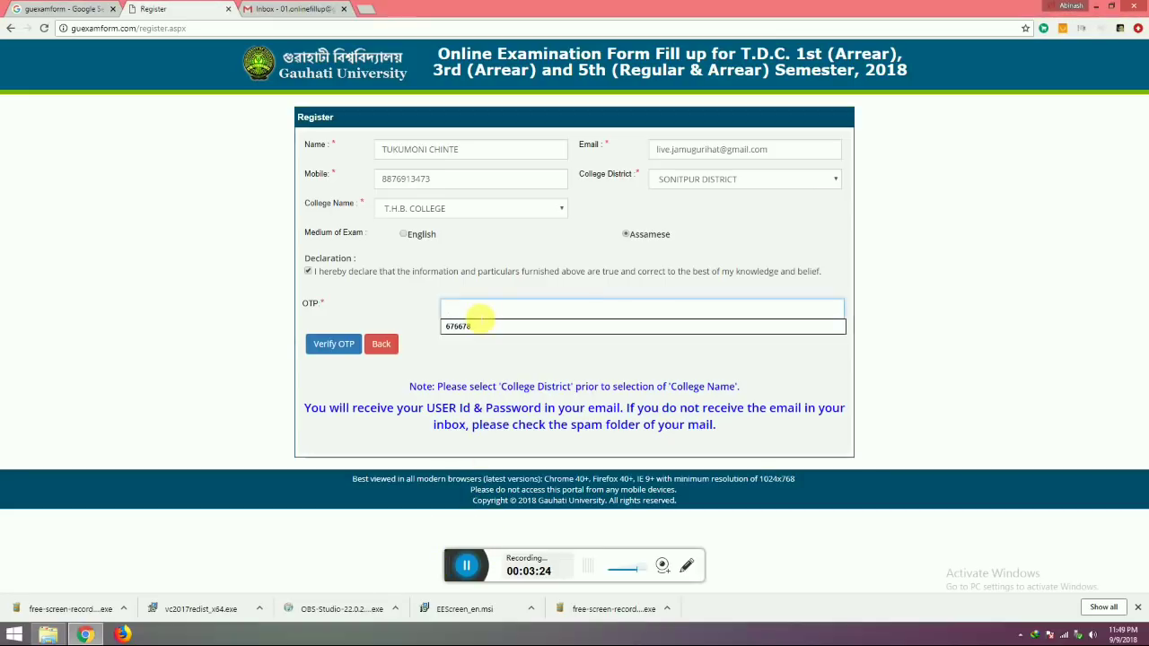
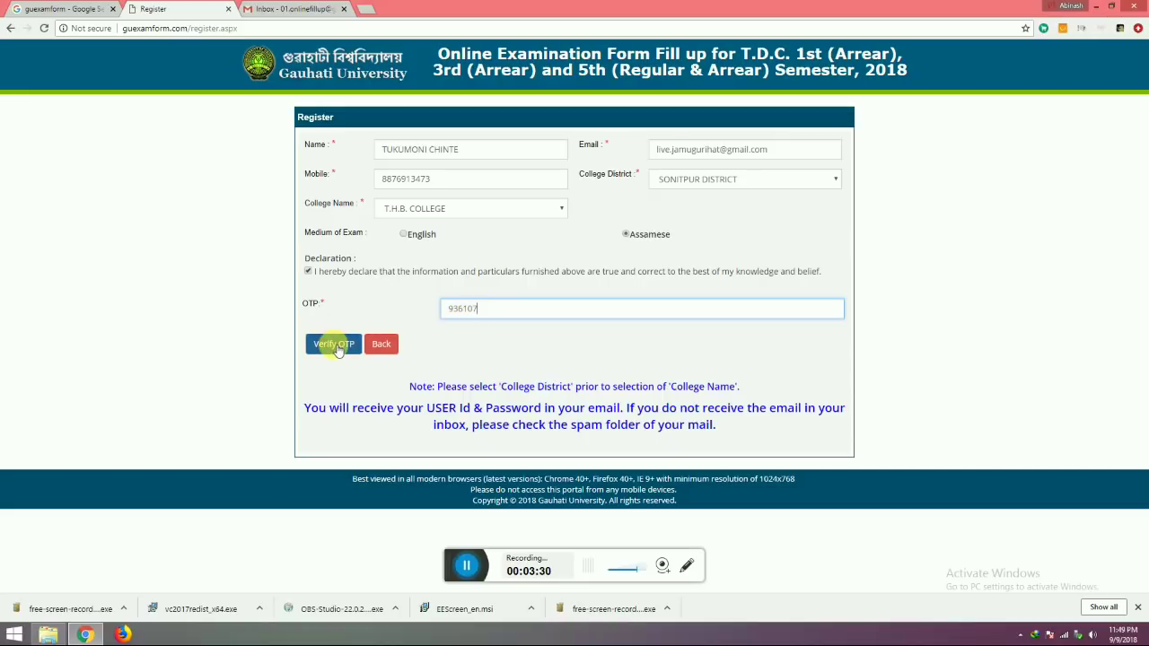
left_click(337, 347)
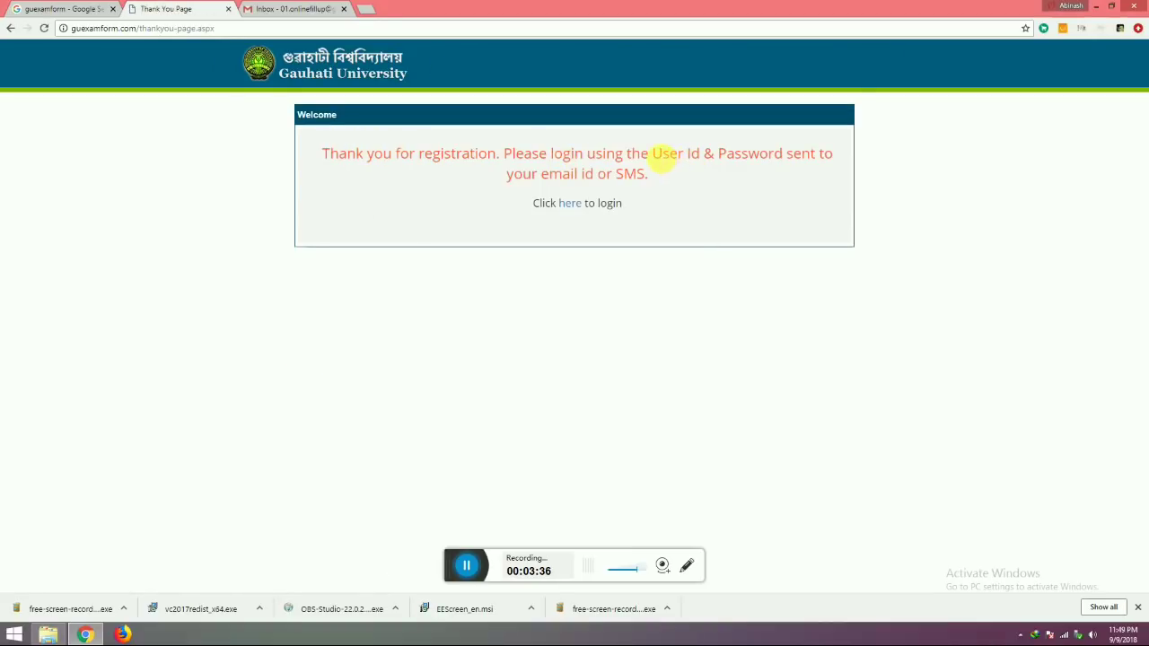
- Highlight the emailed-credentials note, open the Login page, then switch to the Gmail inbox
left_click_drag(663, 162, 835, 158)
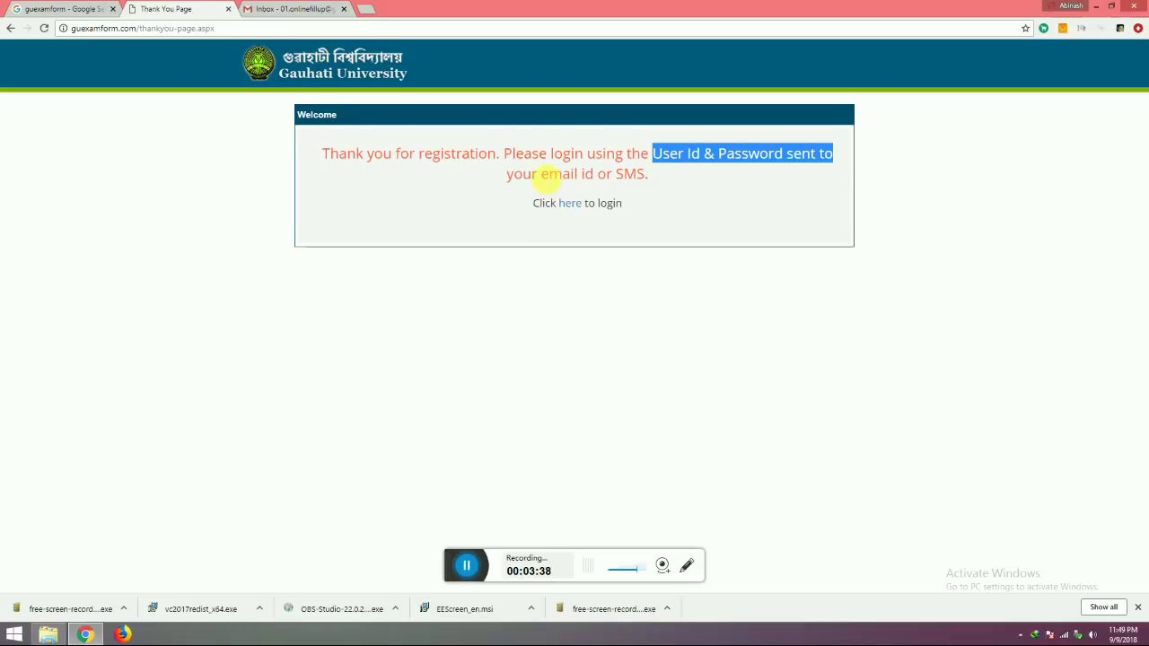
left_click_drag(542, 175, 598, 173)
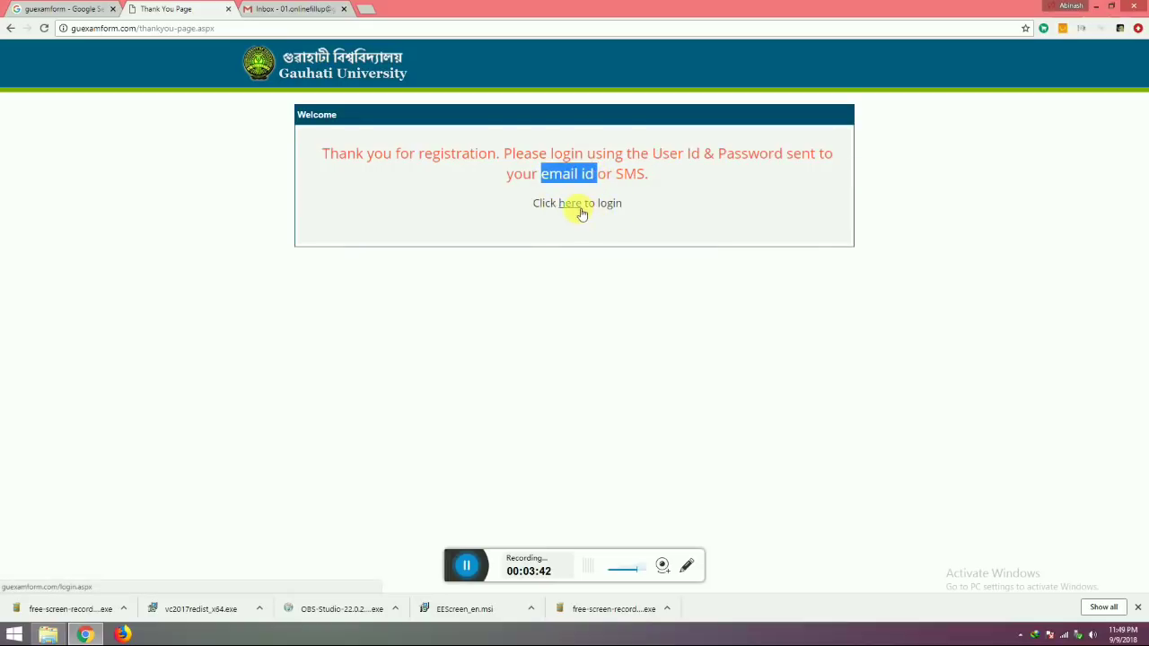
left_click(579, 207)
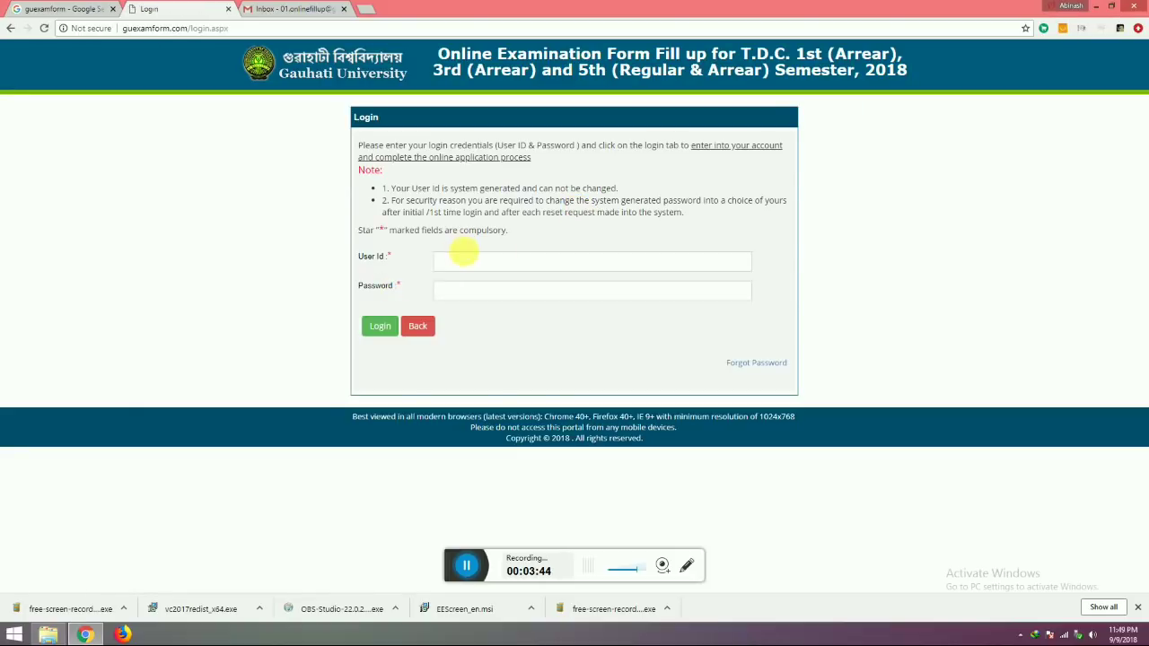
left_click(460, 261)
left_click(453, 291)
left_click(301, 7)
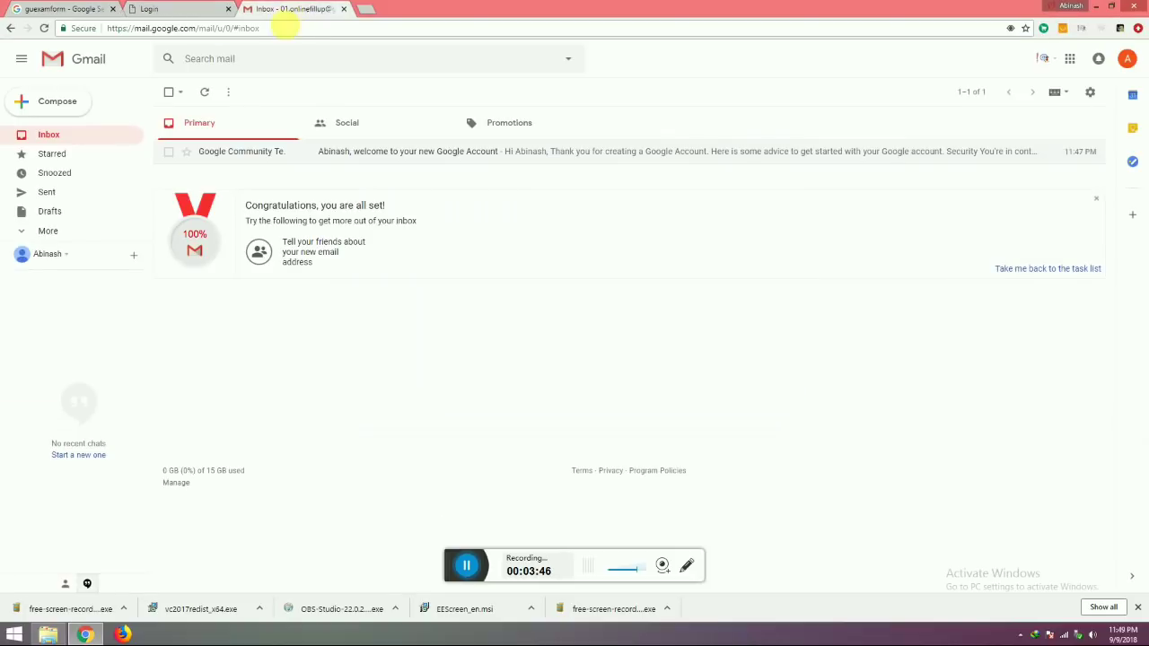
- Check Gmail's Spam folder for the credentials mail, finding it empty
left_click(50, 231)
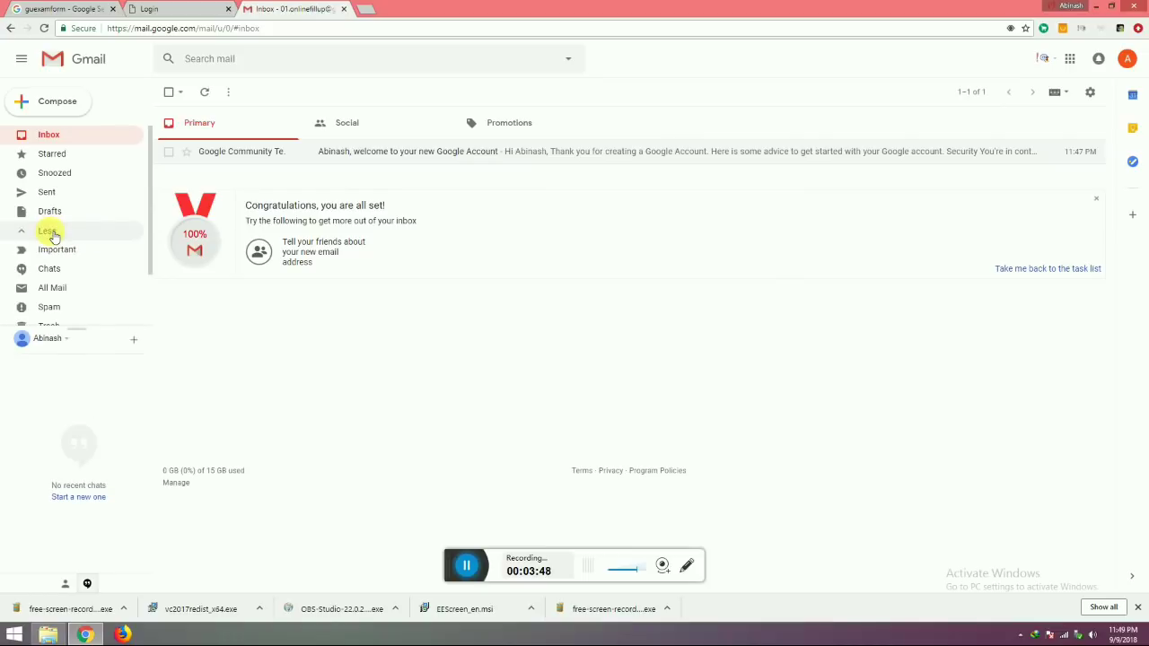
left_click(64, 309)
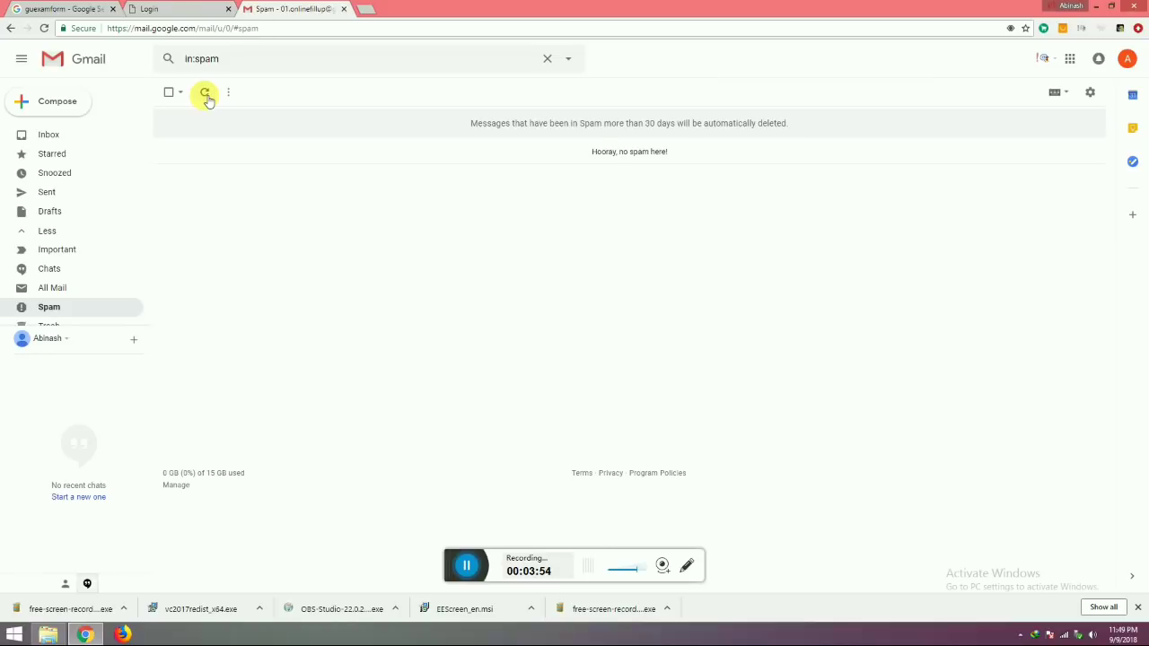
left_click(176, 9)
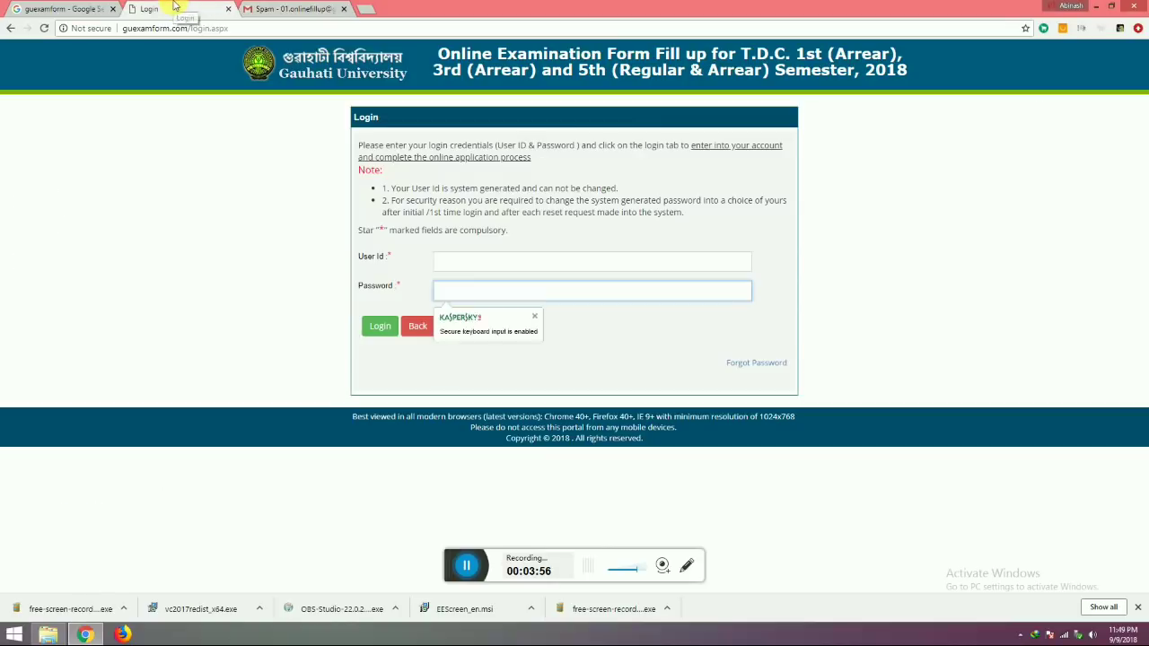
left_click(292, 7)
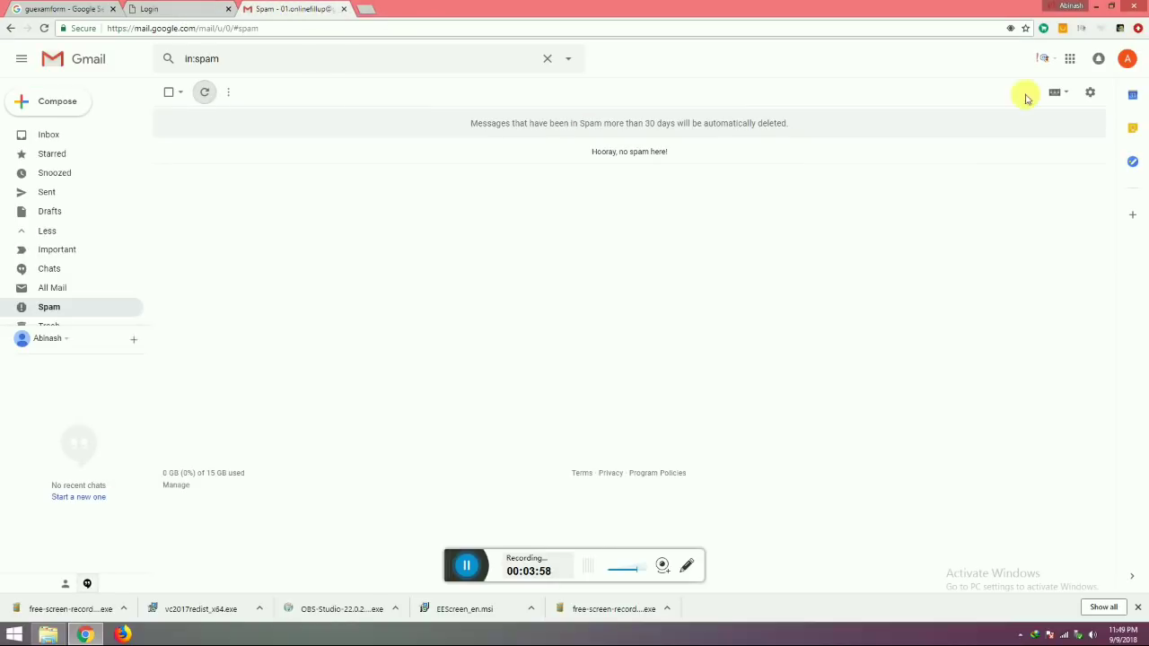
- Pick a signed-out Google account from the account list and choose to sign in
left_click(1130, 61)
scroll(1047, 231, "down", 3)
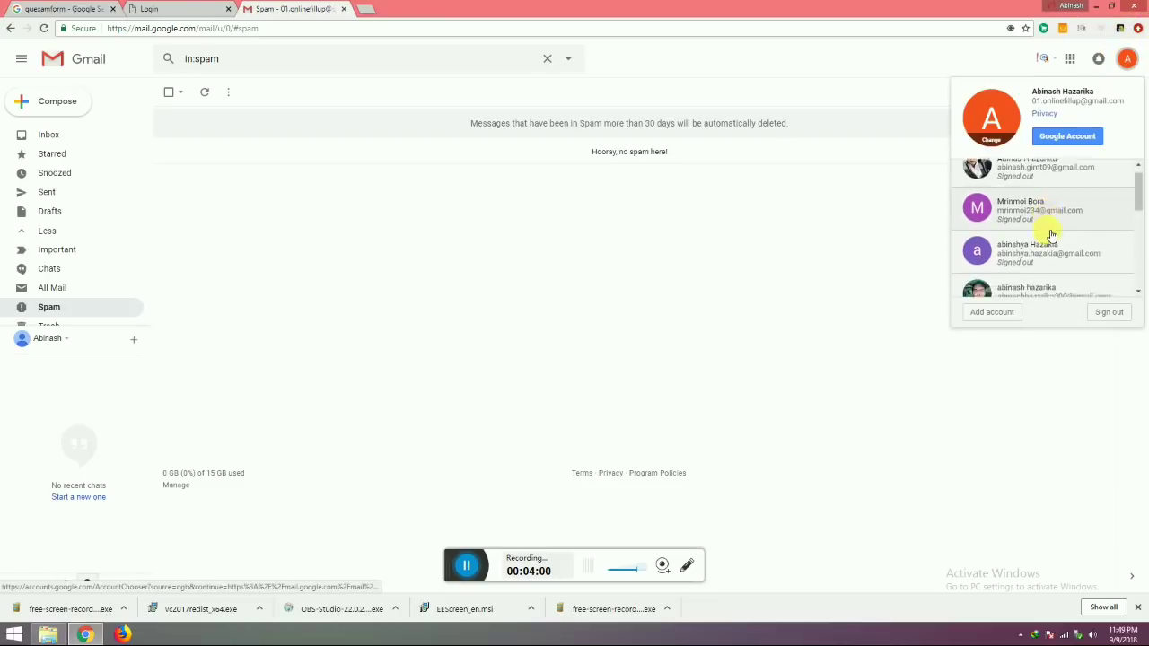
left_click(1034, 164)
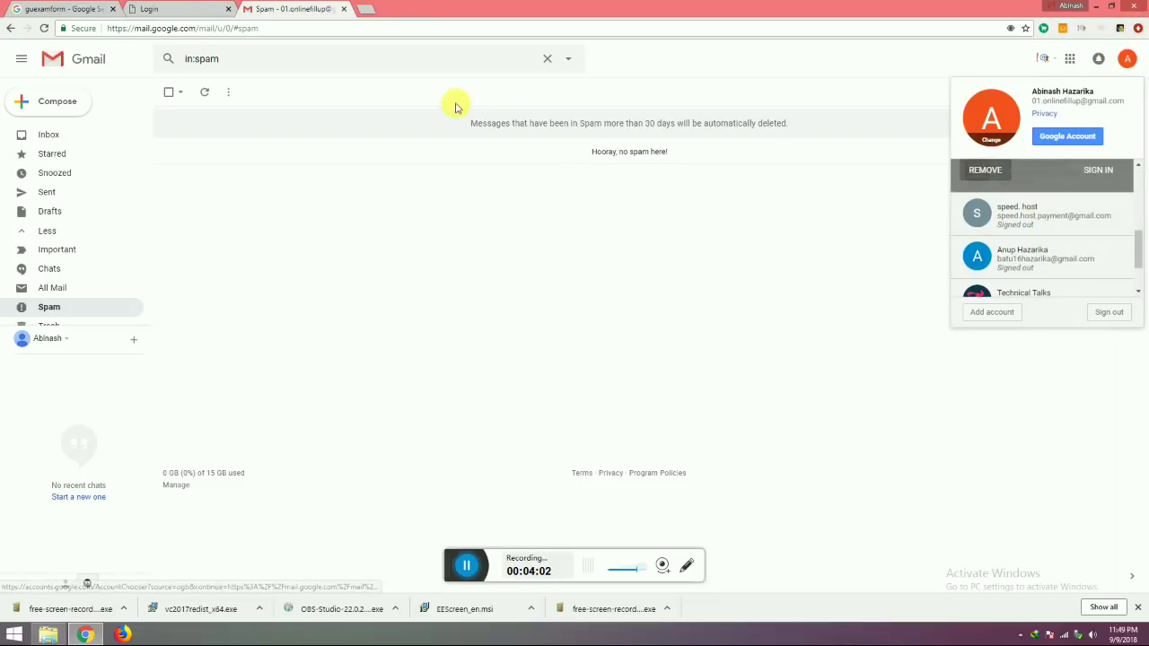
left_click(1106, 170)
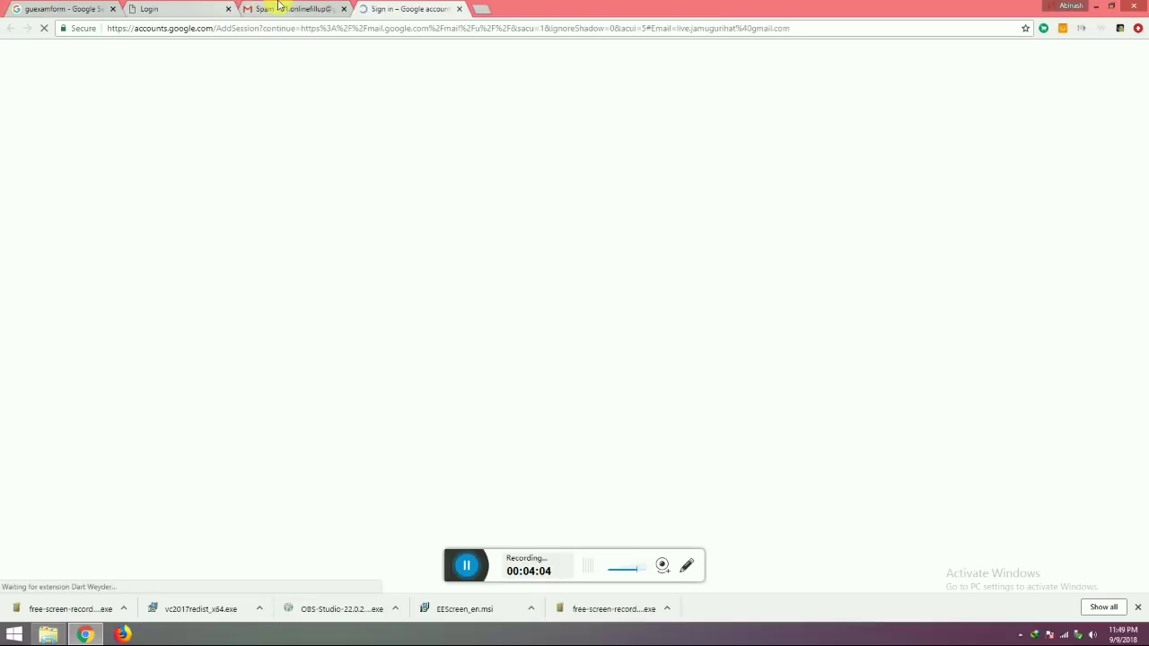
- Enter the account password, then open the 'Gauhati University registration credential.' email
left_click(477, 315)
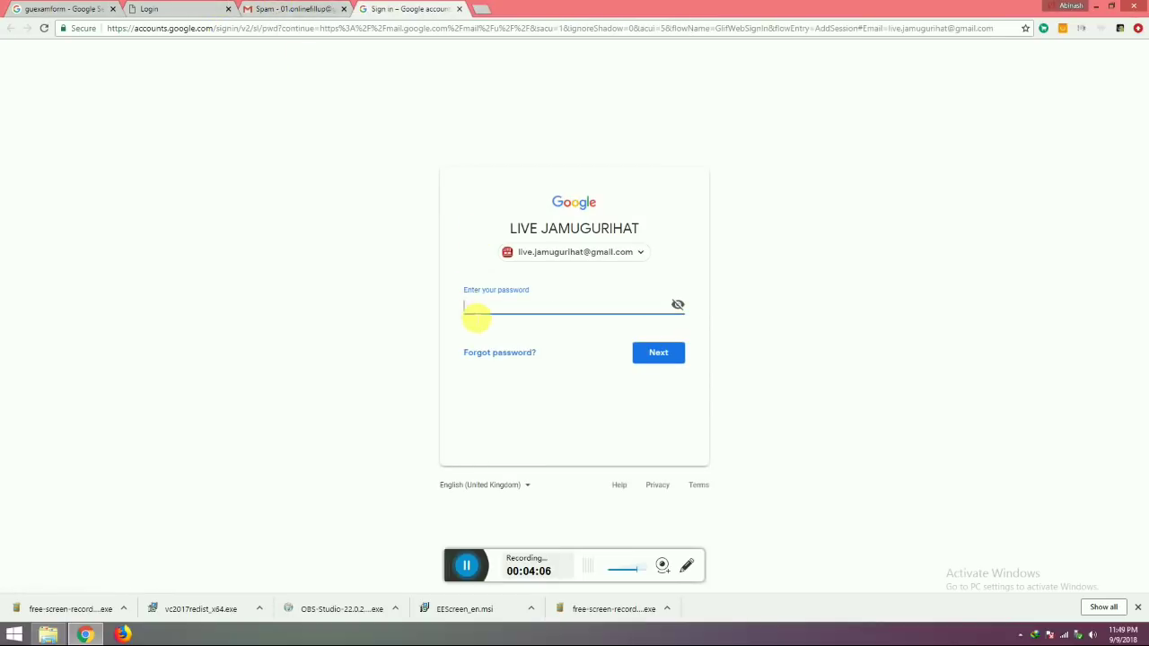
type("•••••")
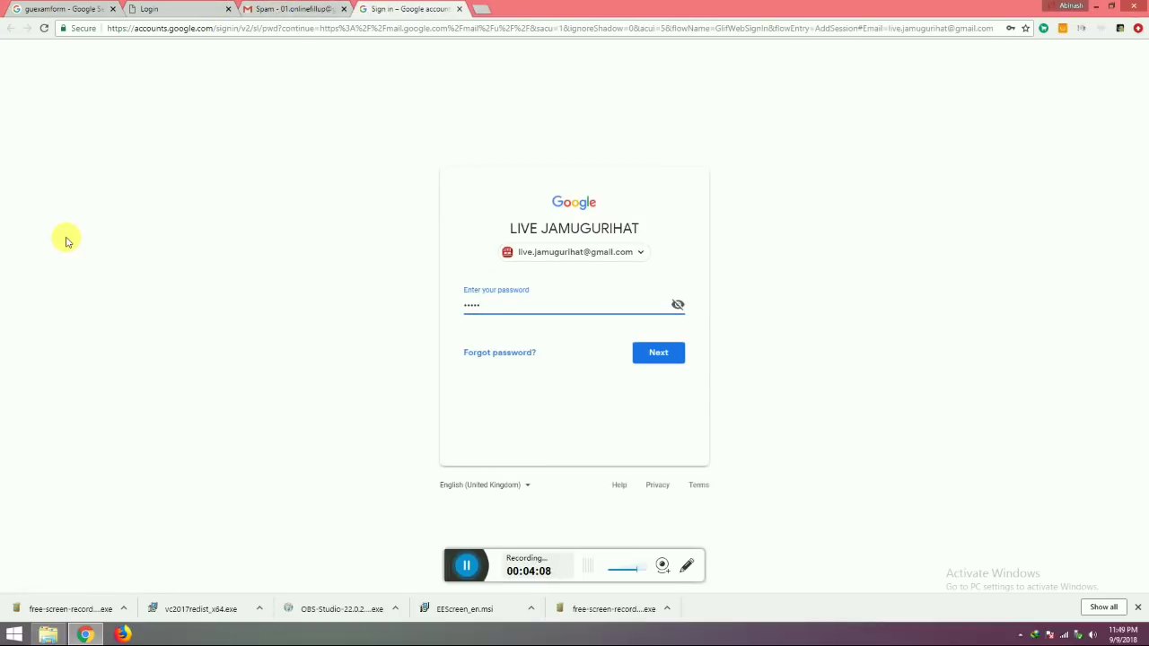
type("•••••")
key("Return")
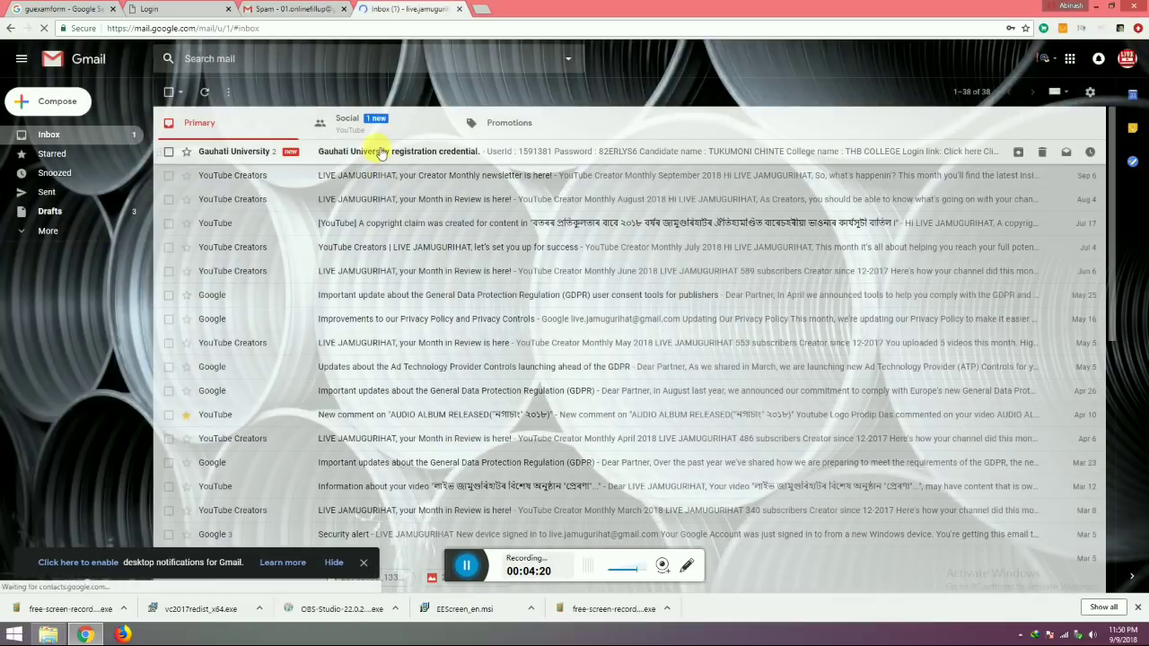
left_click(381, 151)
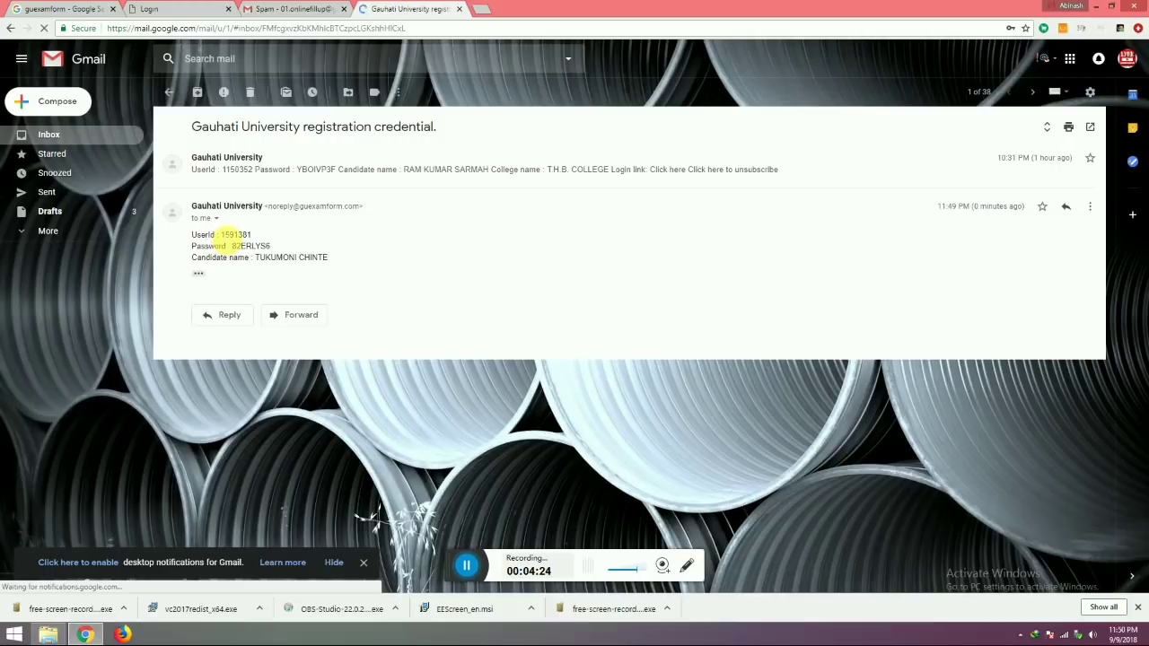
- Select the User Id in the credential email and paste it into the portal's User Id box
double_click(235, 235)
left_click_drag(232, 246, 271, 246)
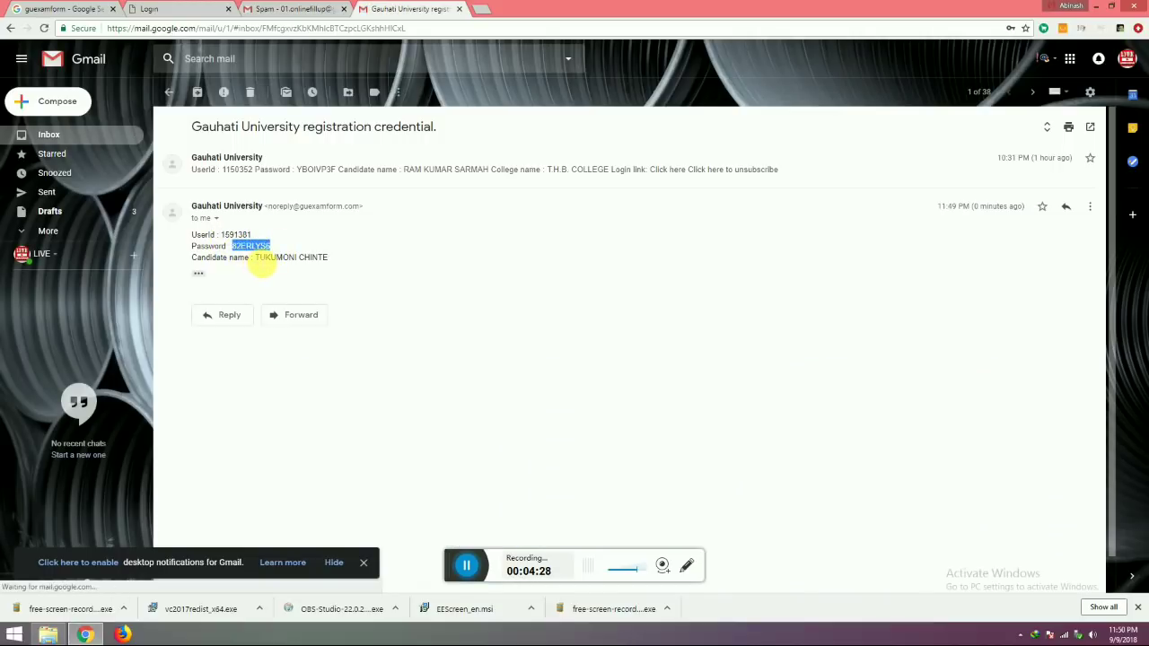
left_click_drag(255, 257, 332, 257)
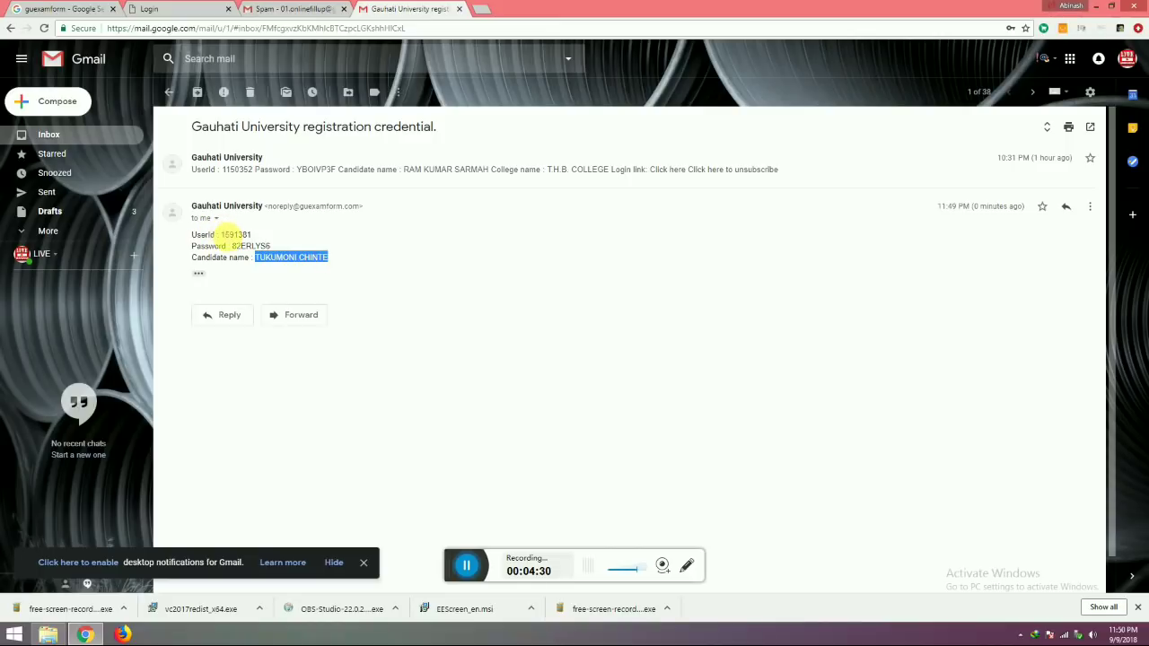
left_click_drag(221, 235, 255, 236)
key("ctrl+c")
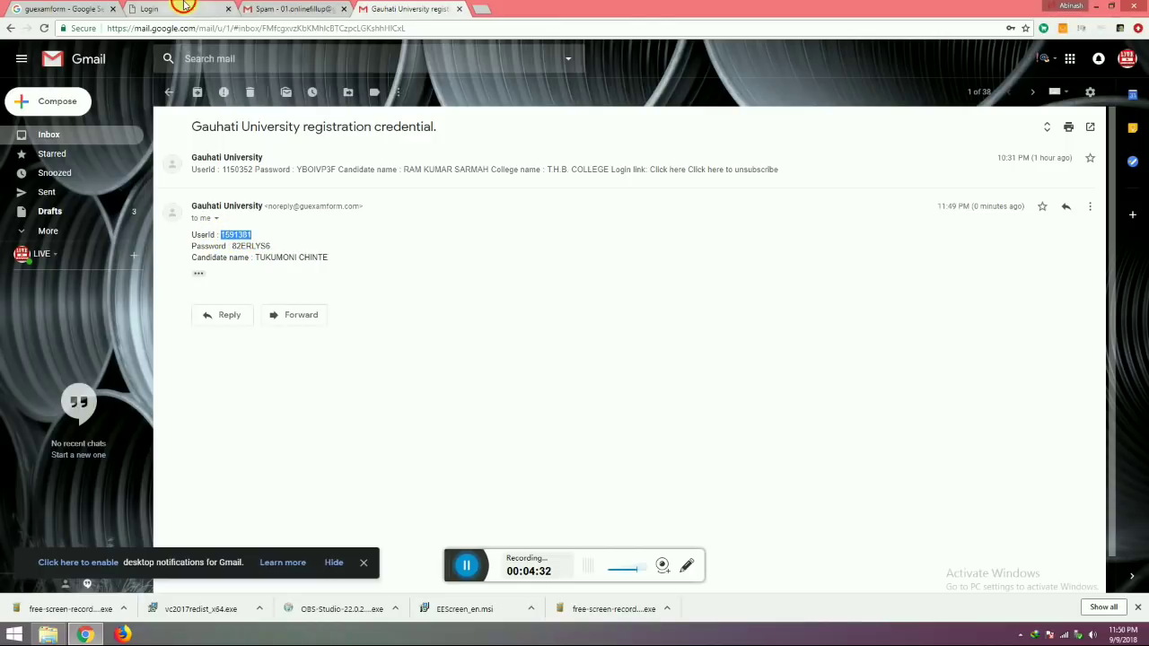
left_click(179, 9)
left_click(481, 265)
key("ctrl+v")
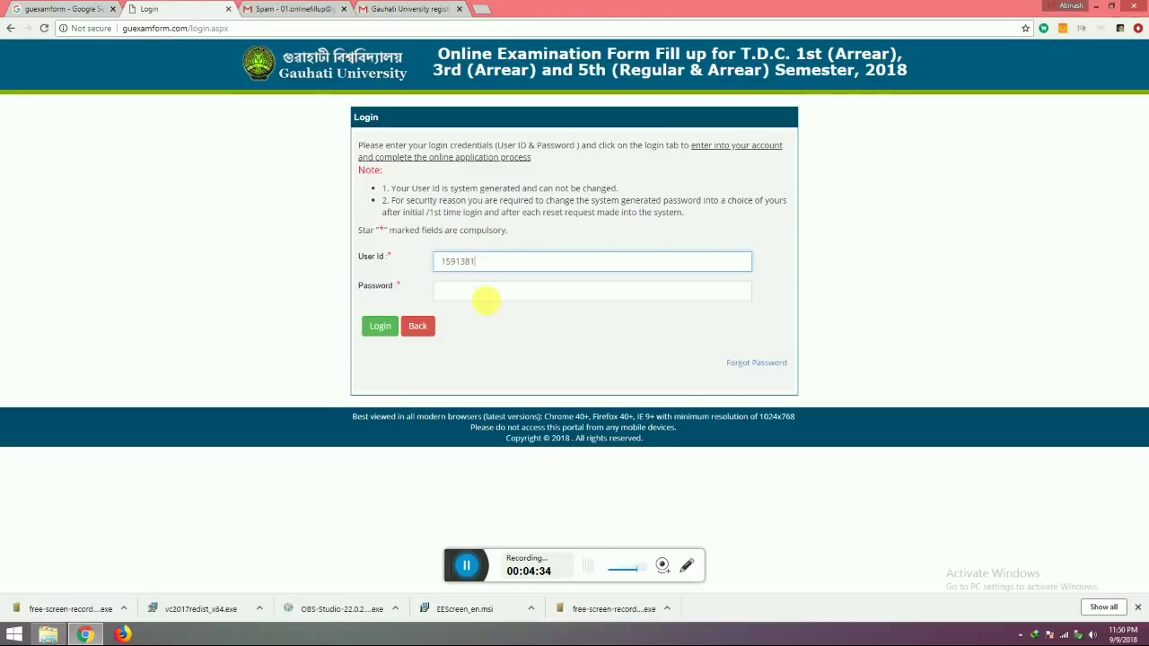
- Paste the emailed password into the Password box and submit the login, which fails
left_click(392, 9)
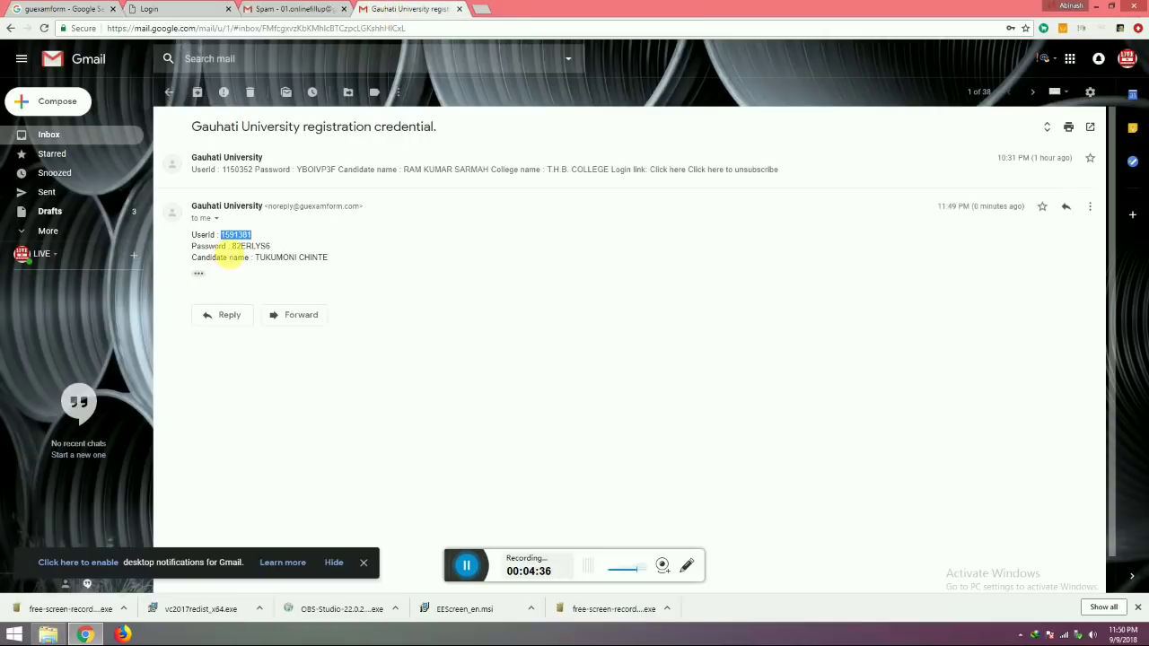
left_click_drag(230, 246, 275, 252)
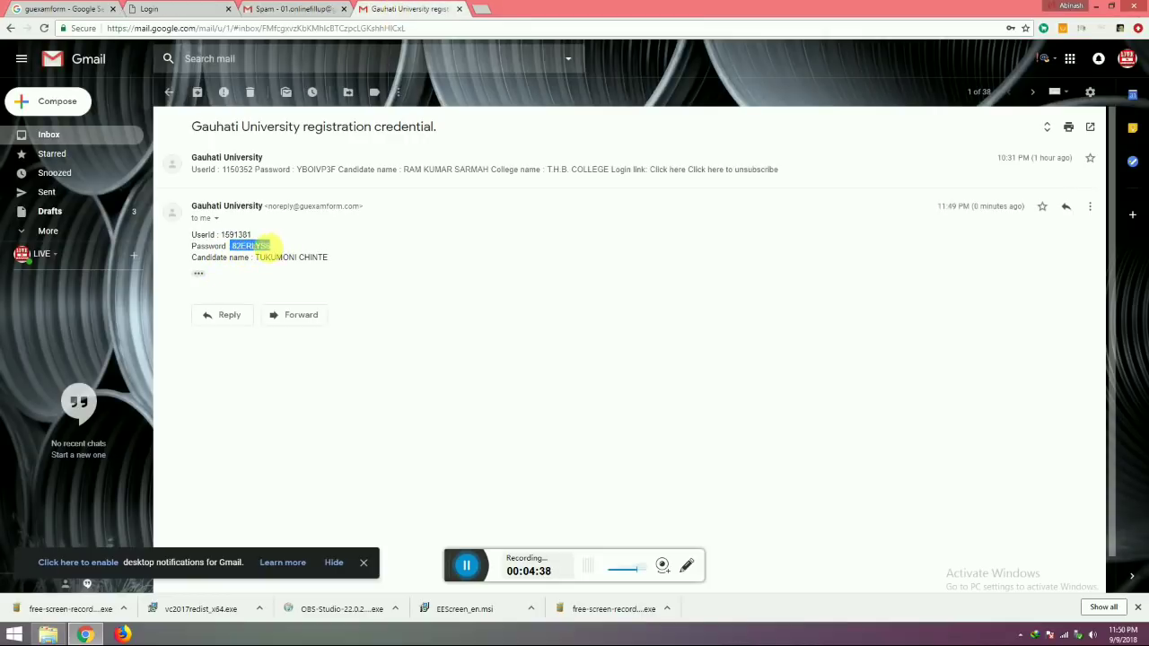
left_click(179, 9)
left_click(489, 299)
key("ctrl+v")
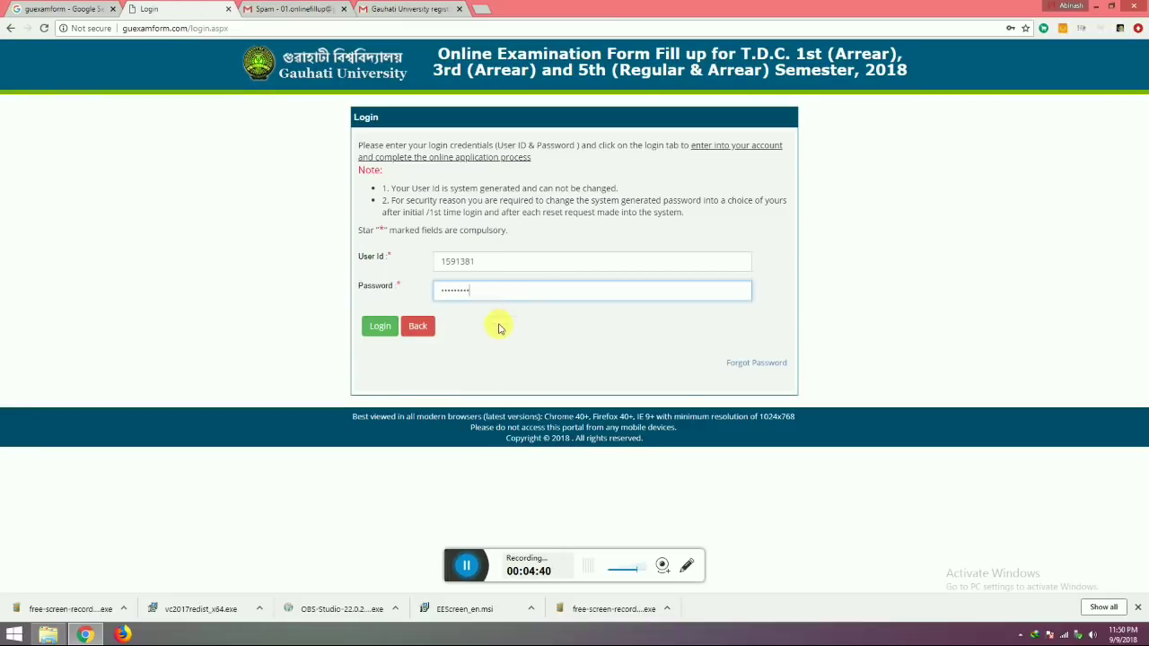
left_click(392, 328)
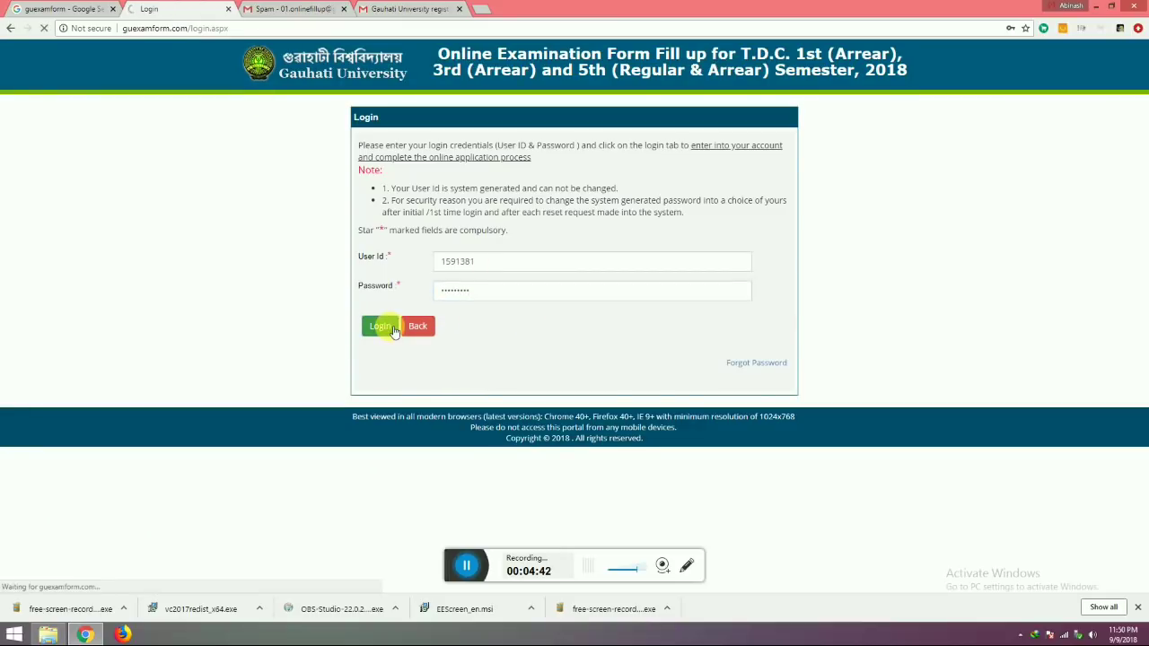
left_click(449, 292)
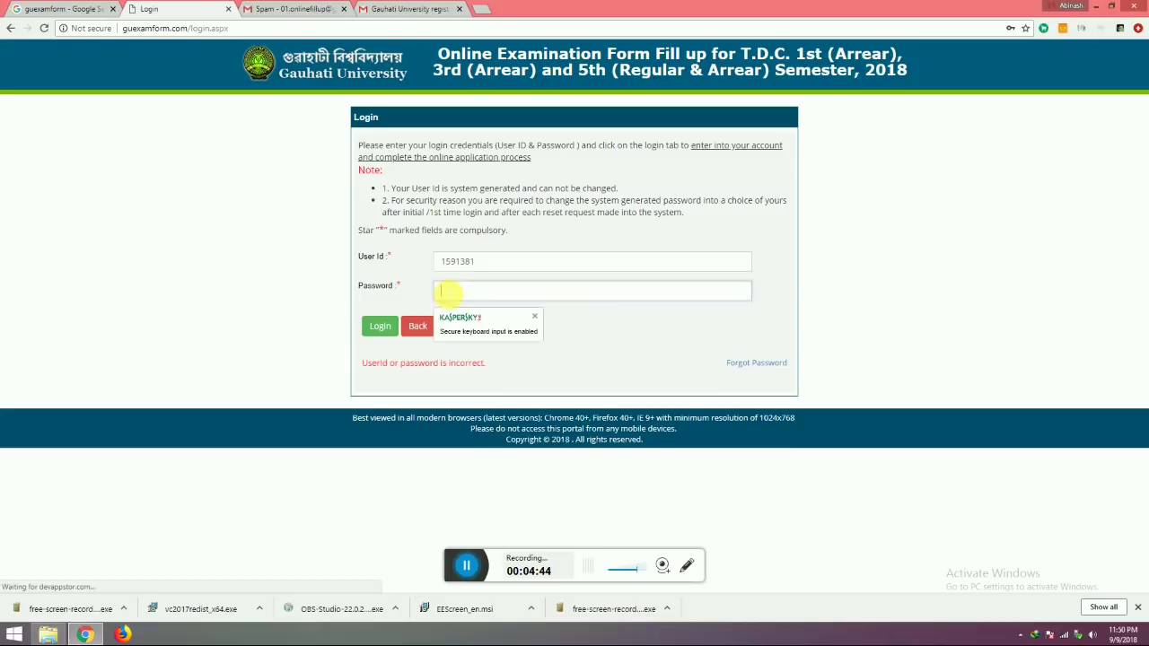
left_click(446, 293)
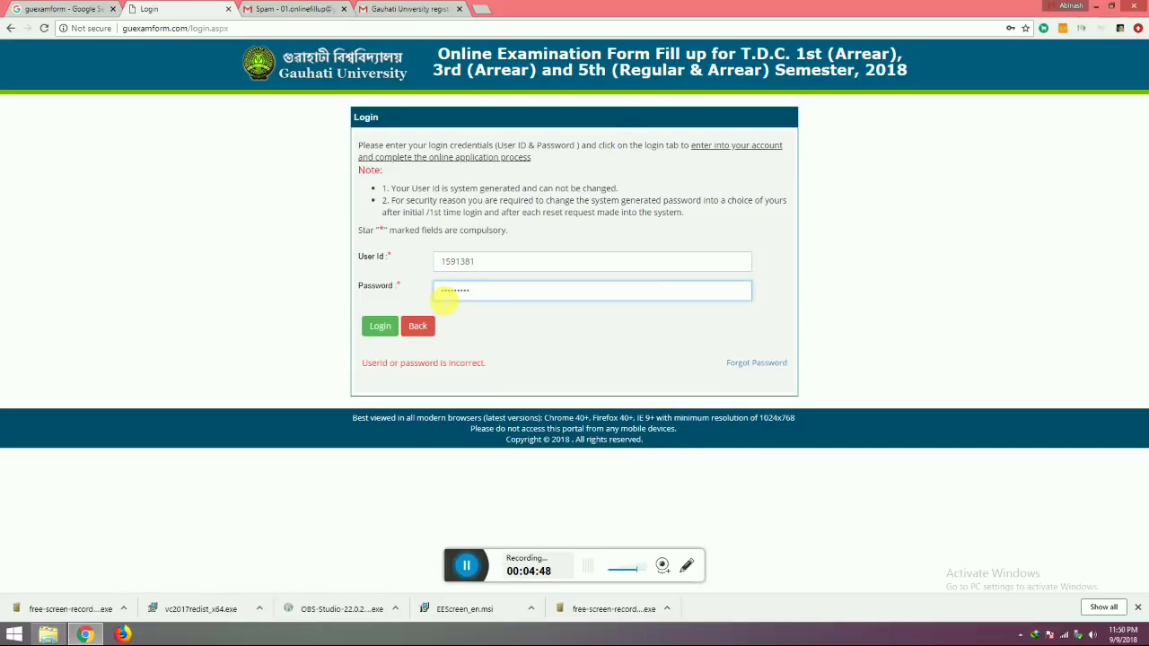
- Recopy the full emailed password, paste it into Password and log in again
left_click(404, 9)
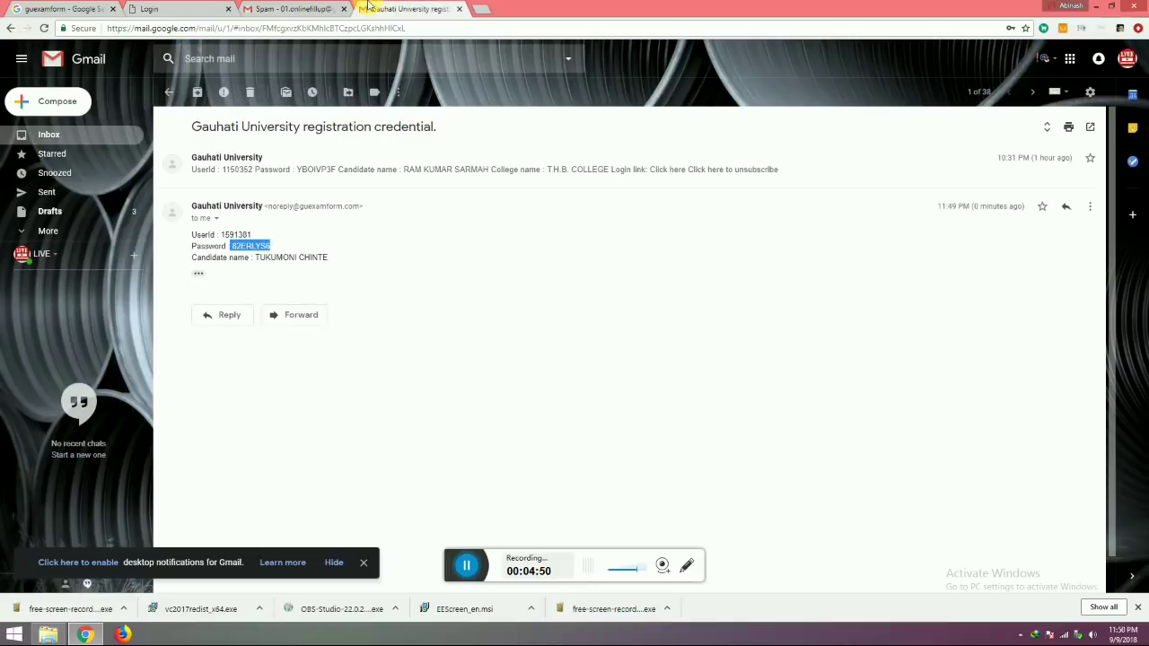
left_click(254, 249)
left_click_drag(232, 246, 272, 248)
key("ctrl+c")
left_click(193, 8)
key("ctrl+v")
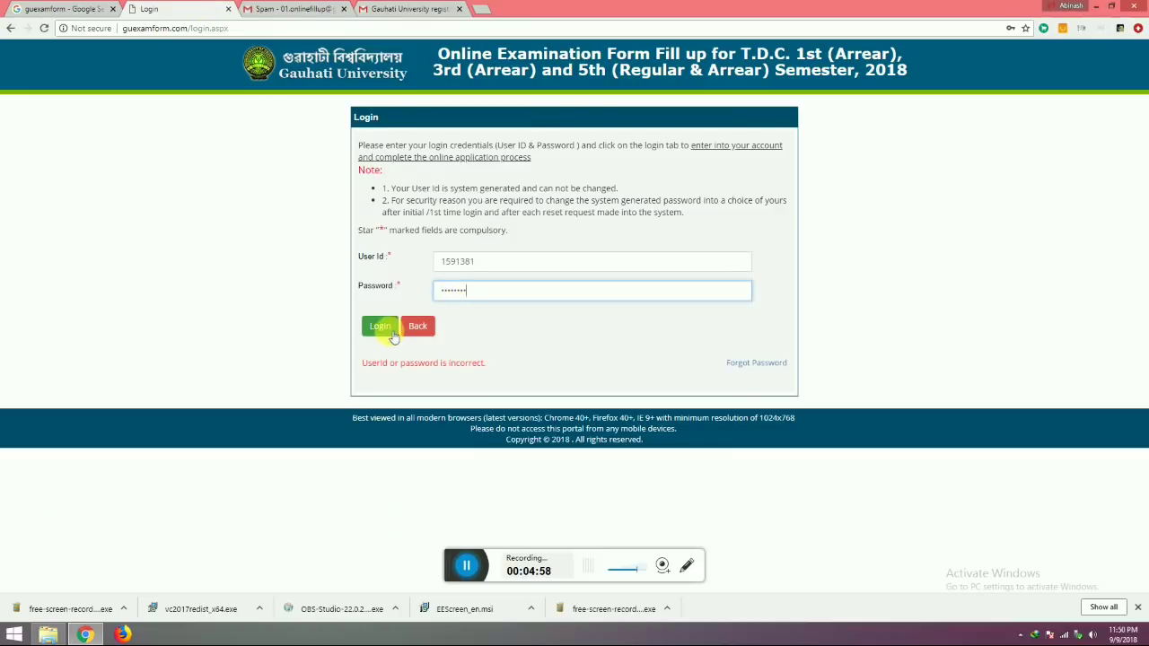
left_click(378, 326)
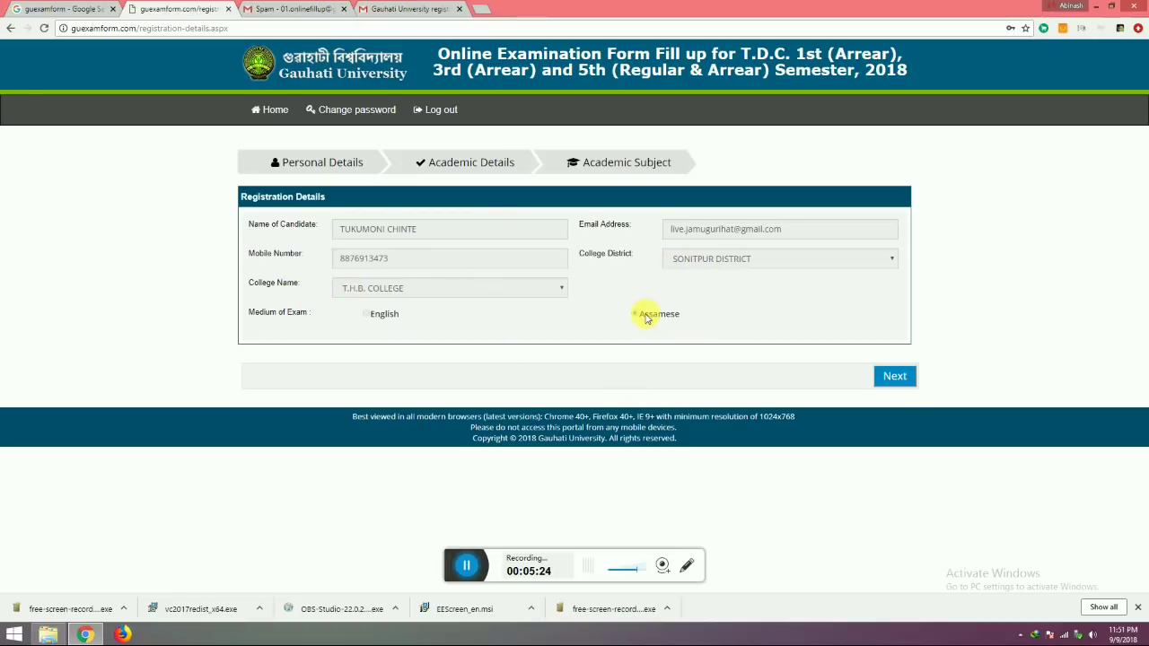
- Continue from the Registration Details page to the Personal Details step
left_click(904, 377)
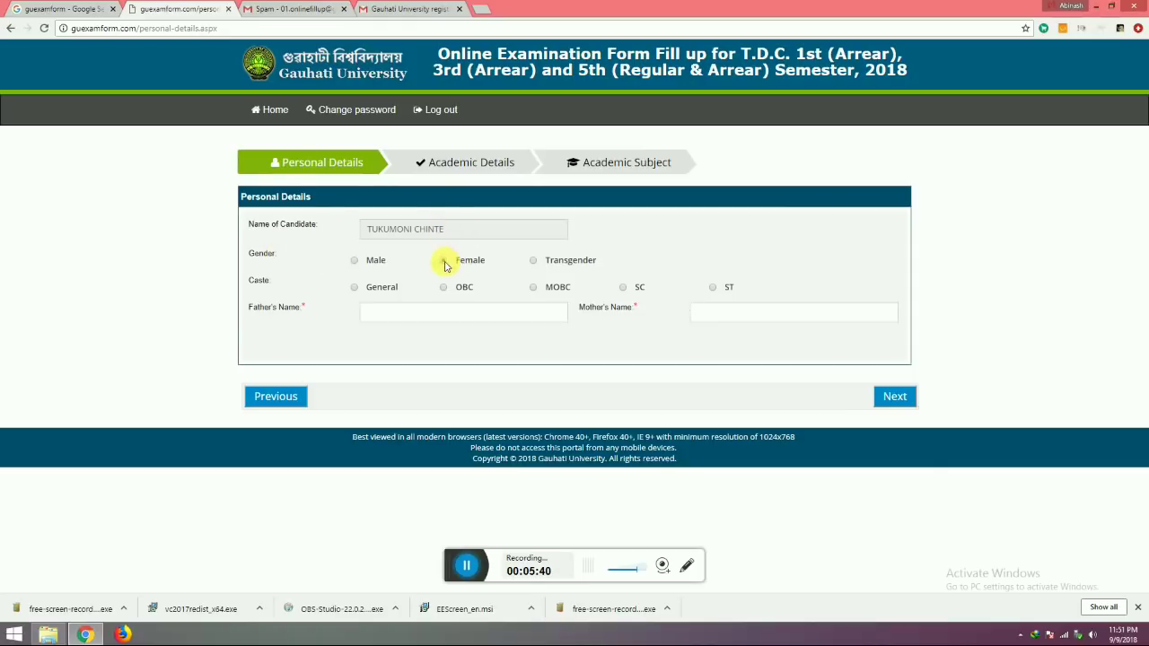
- Set gender to Female and caste to ST, and enter the father's name
left_click(443, 261)
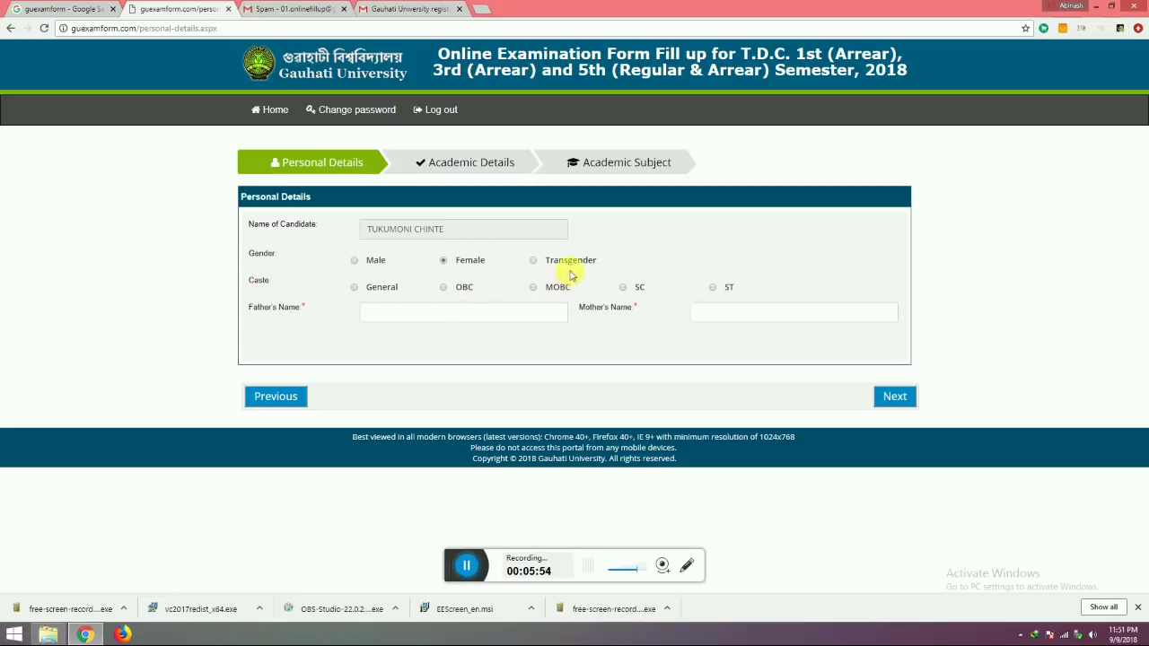
left_click(715, 289)
left_click(423, 313)
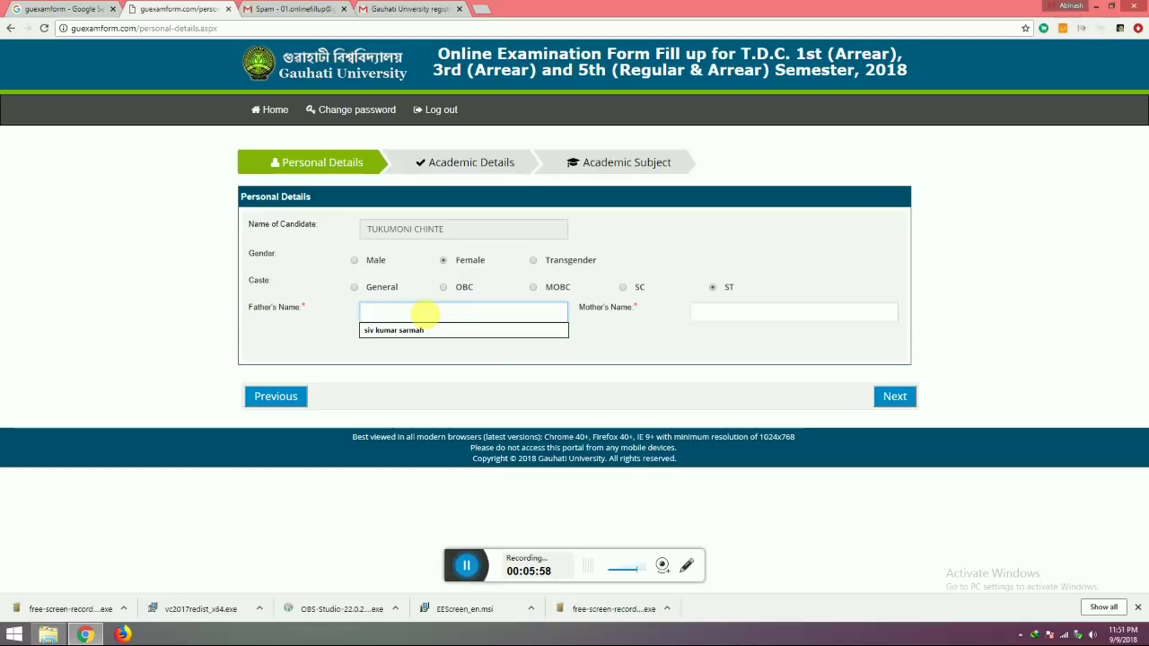
left_click(315, 343)
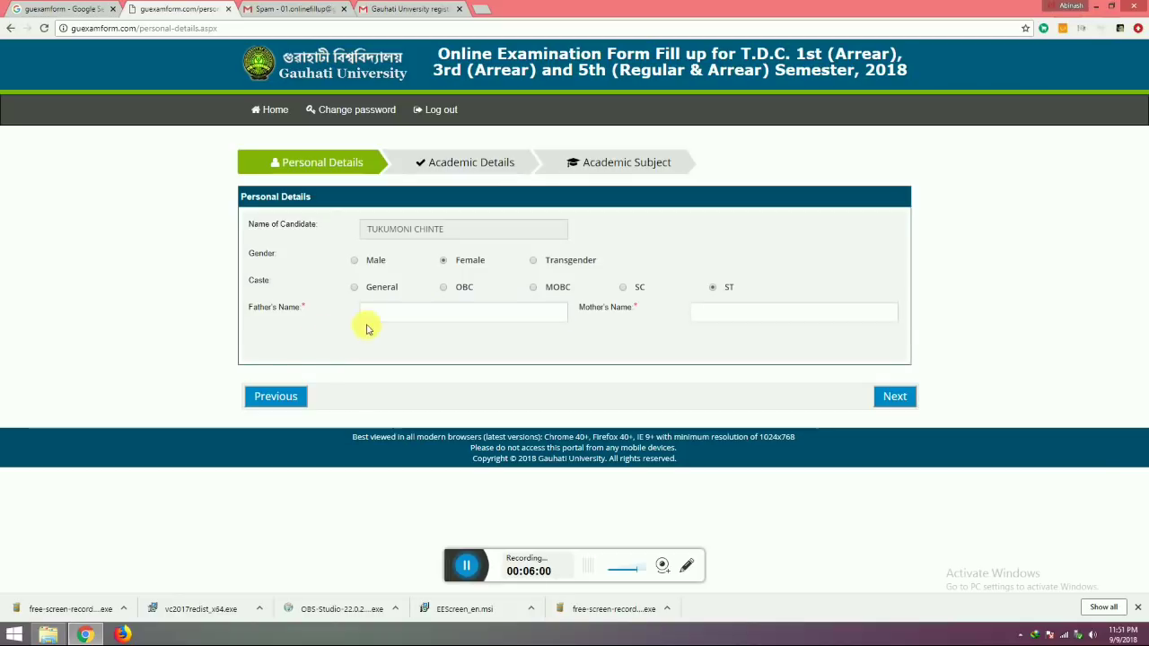
left_click(376, 316)
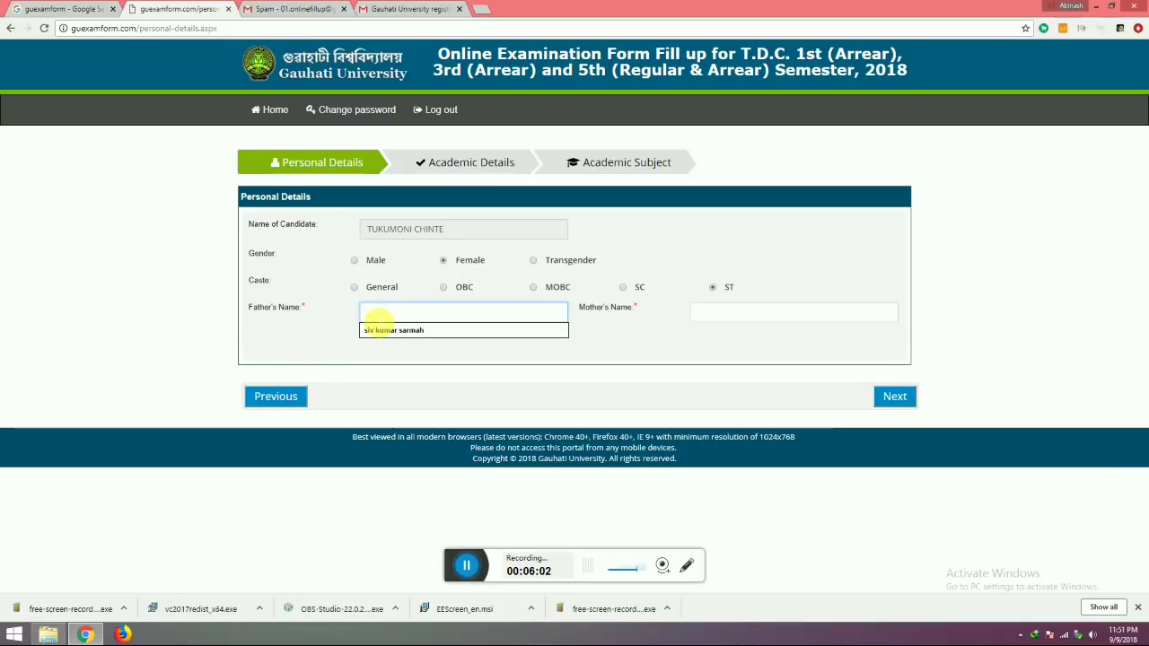
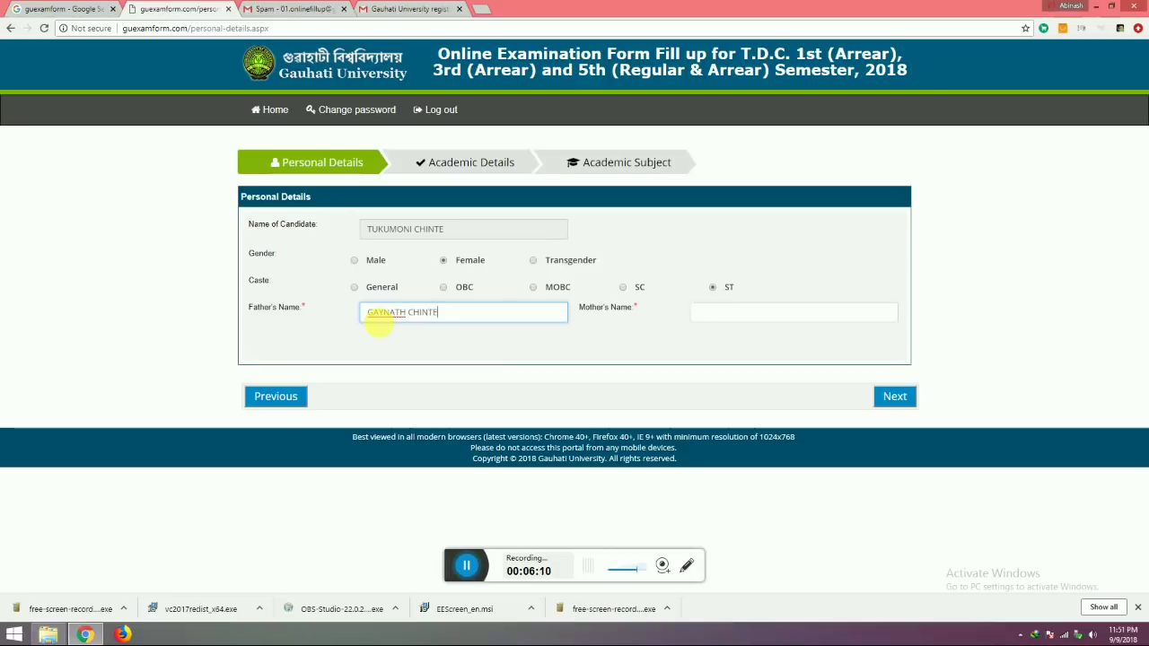
- Enter the mother's name and save personal details to reach Academic Details
key("Tab")
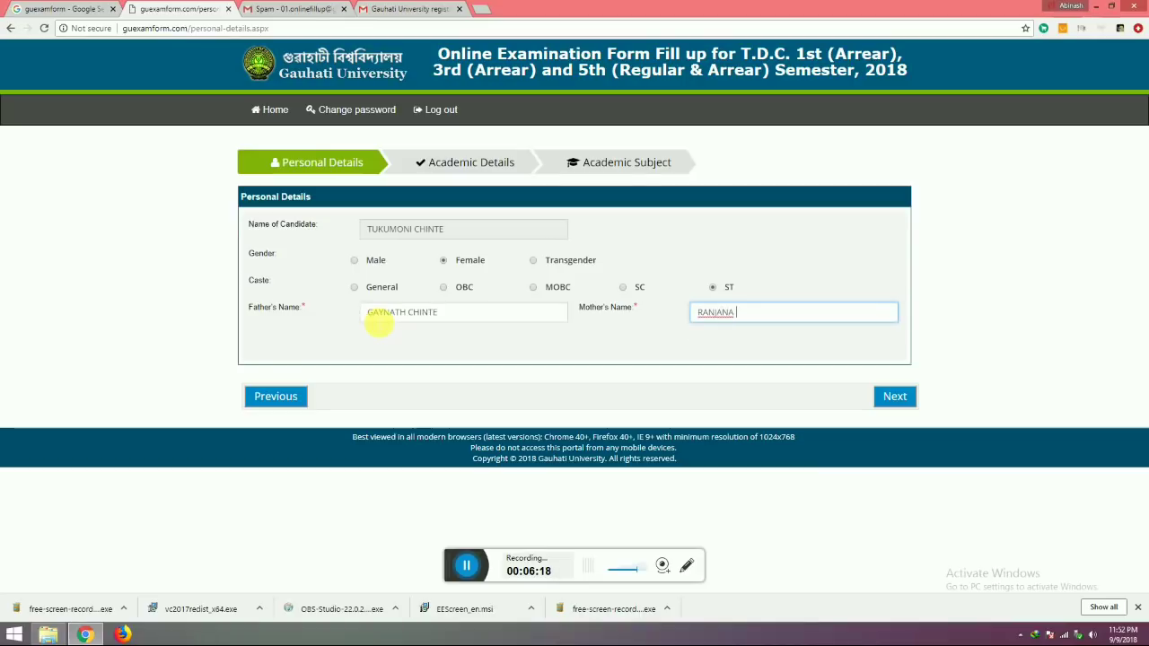
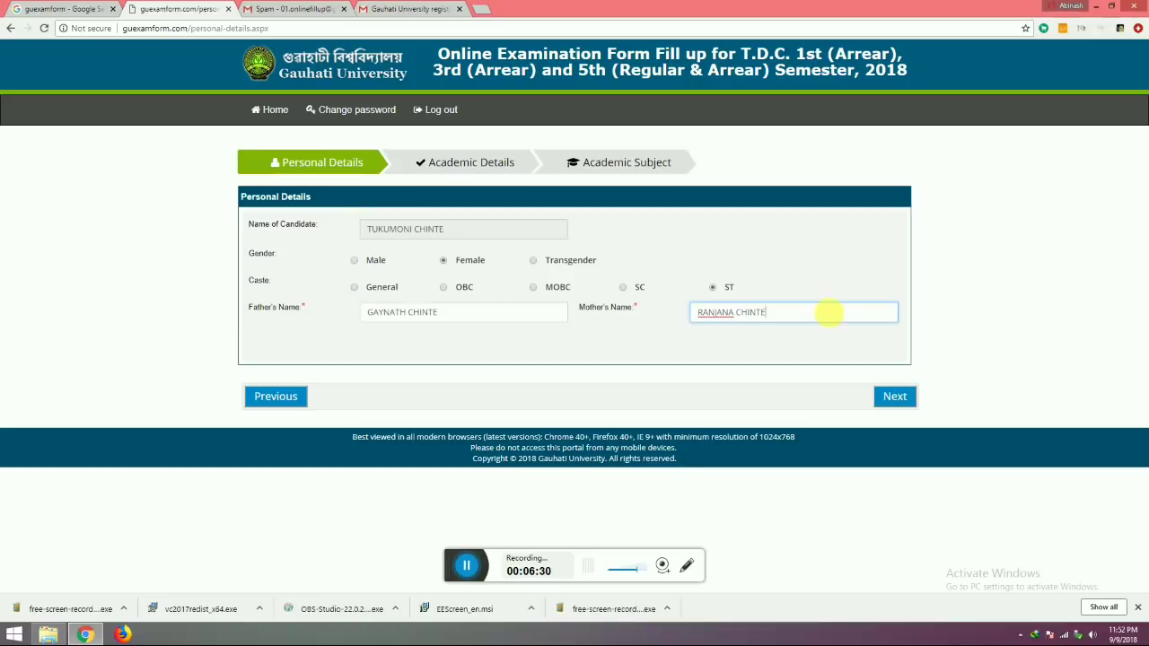
left_click(896, 398)
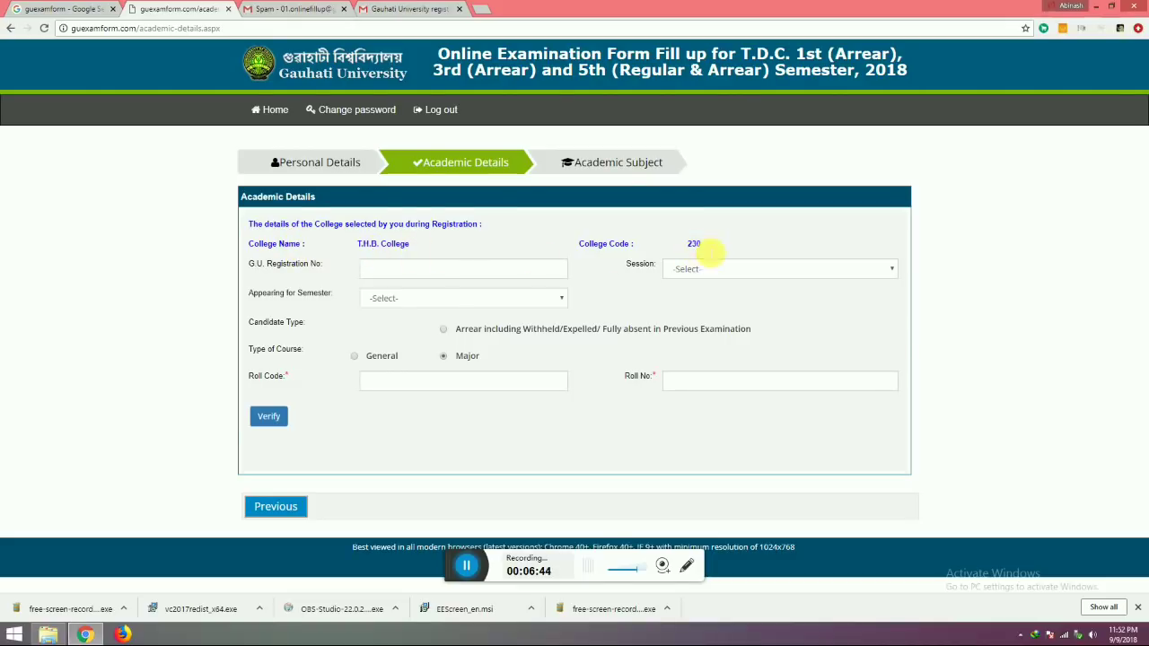
- Enter the G.U. Registration No, choose session 2016-17 and semester 1, then verify
left_click(403, 269)
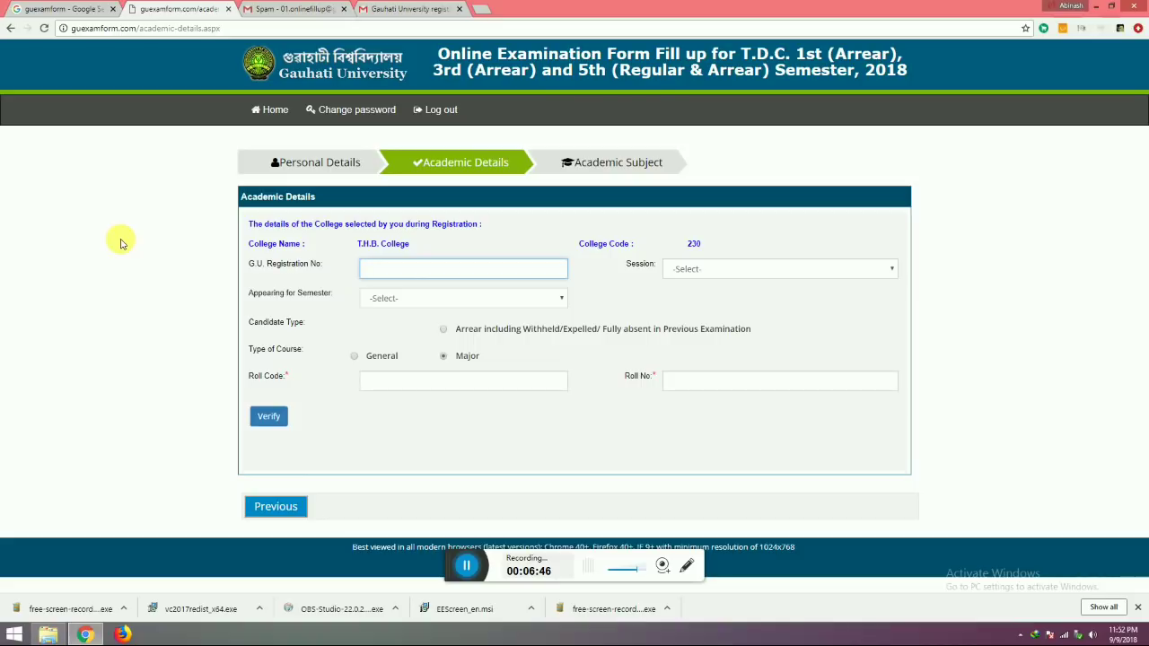
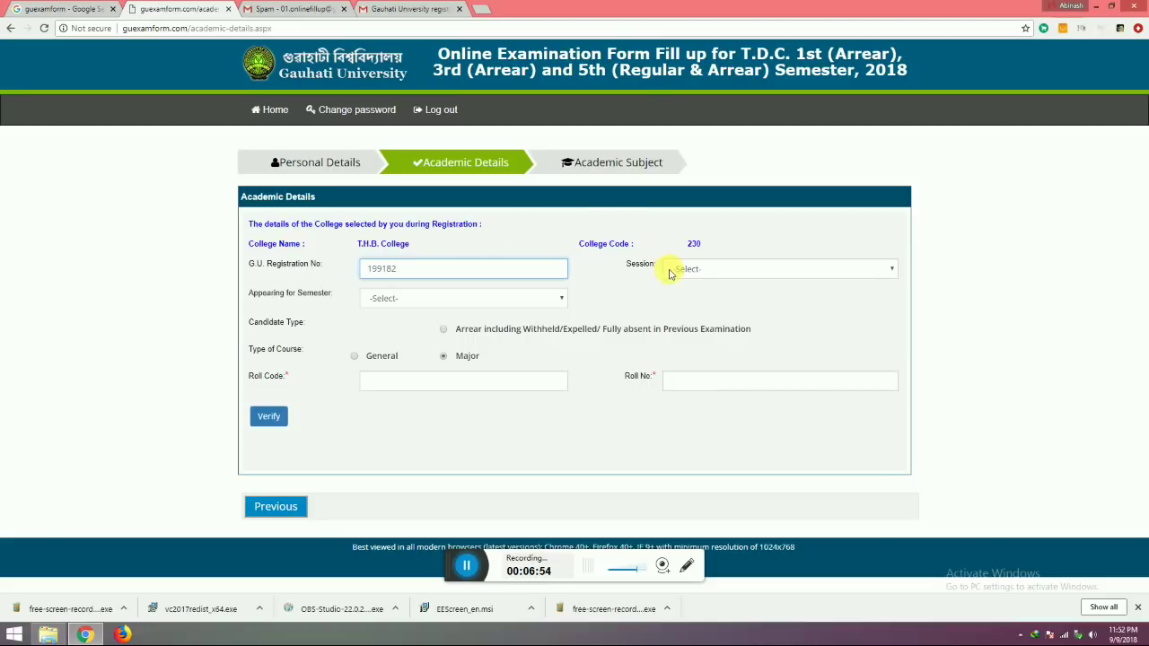
left_click(675, 269)
left_click(693, 333)
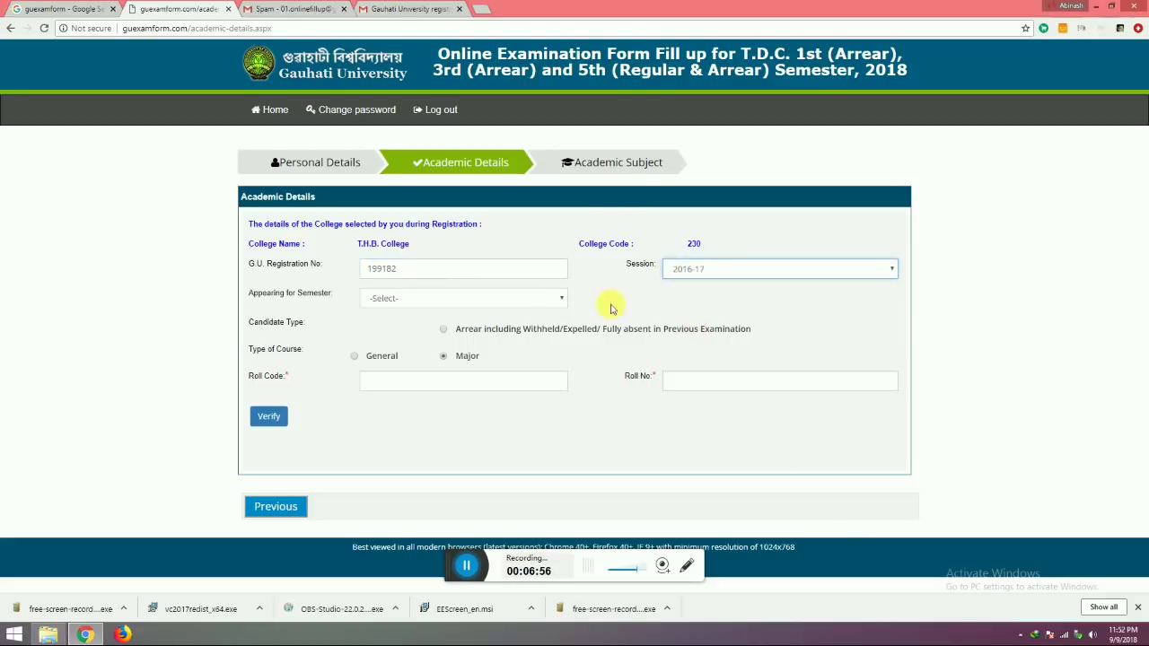
left_click(424, 302)
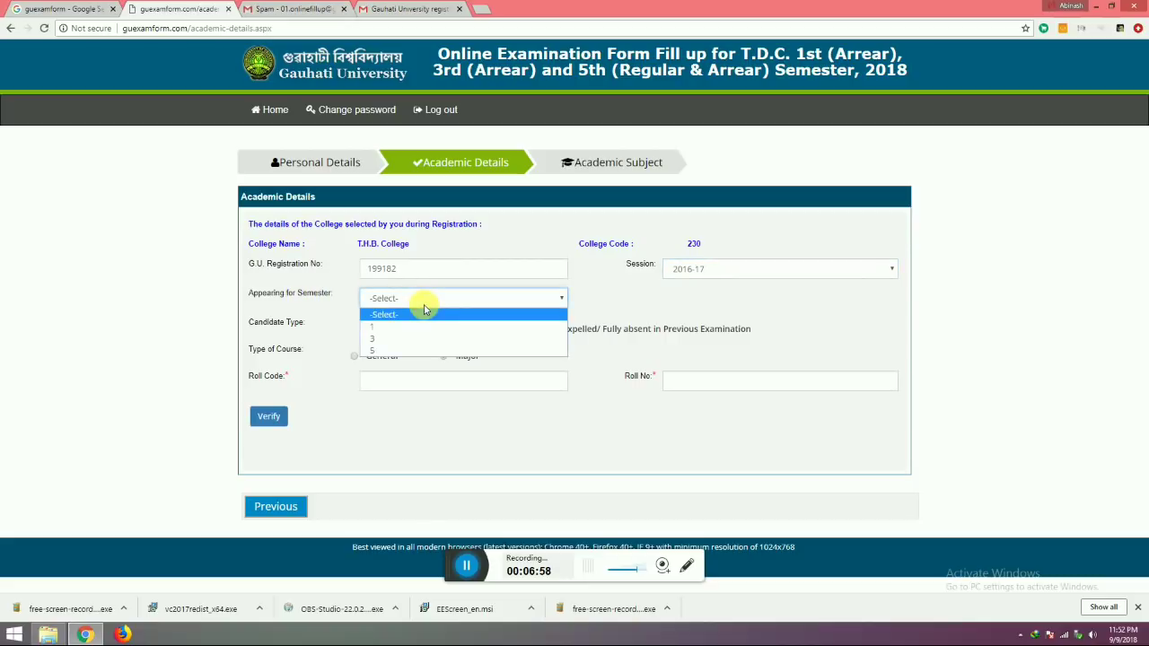
left_click(386, 343)
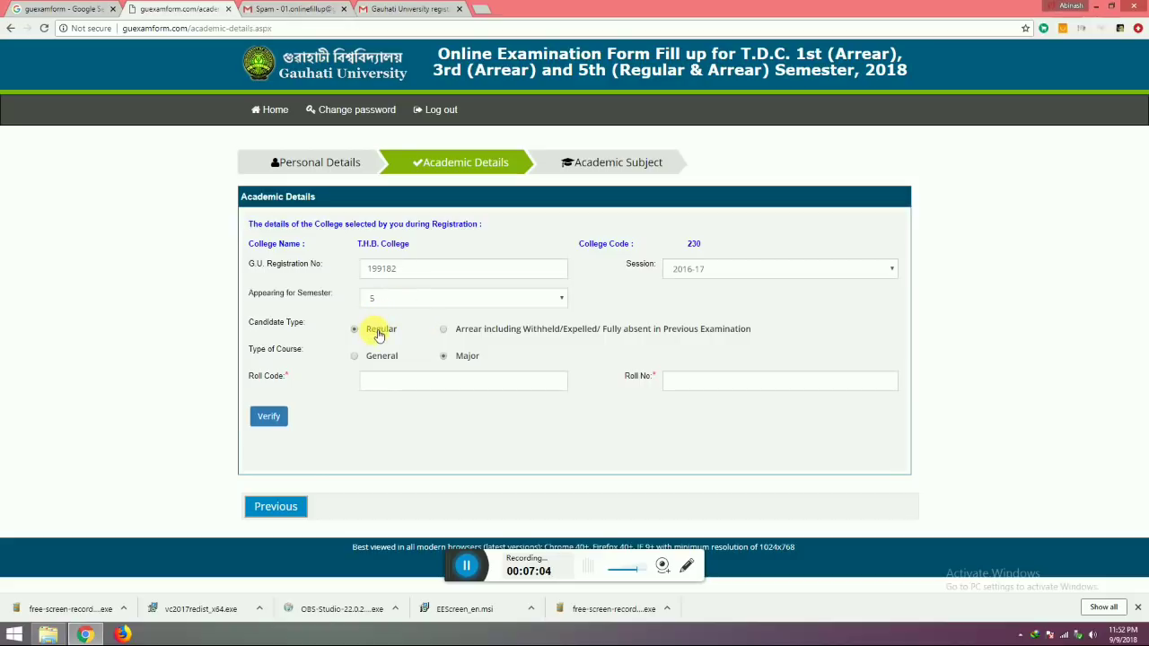
left_click(395, 308)
left_click(381, 313)
left_click(384, 330)
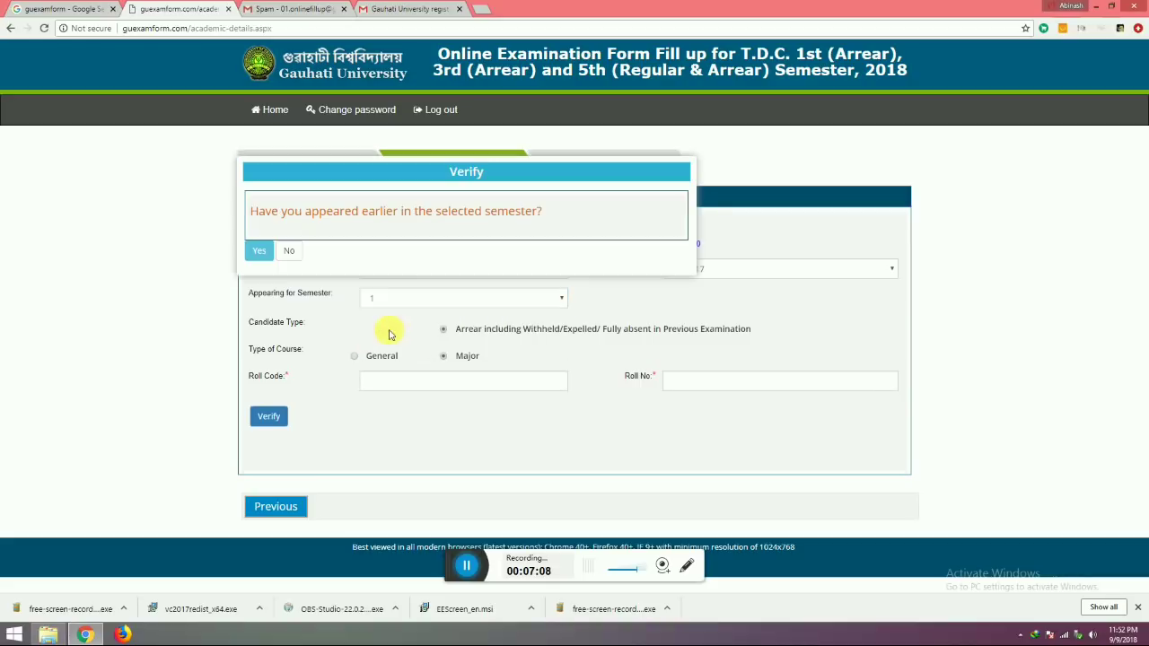
- Answer No to prior appearance, choose semester 5, enter the roll code and roll number, and verify
left_click(296, 257)
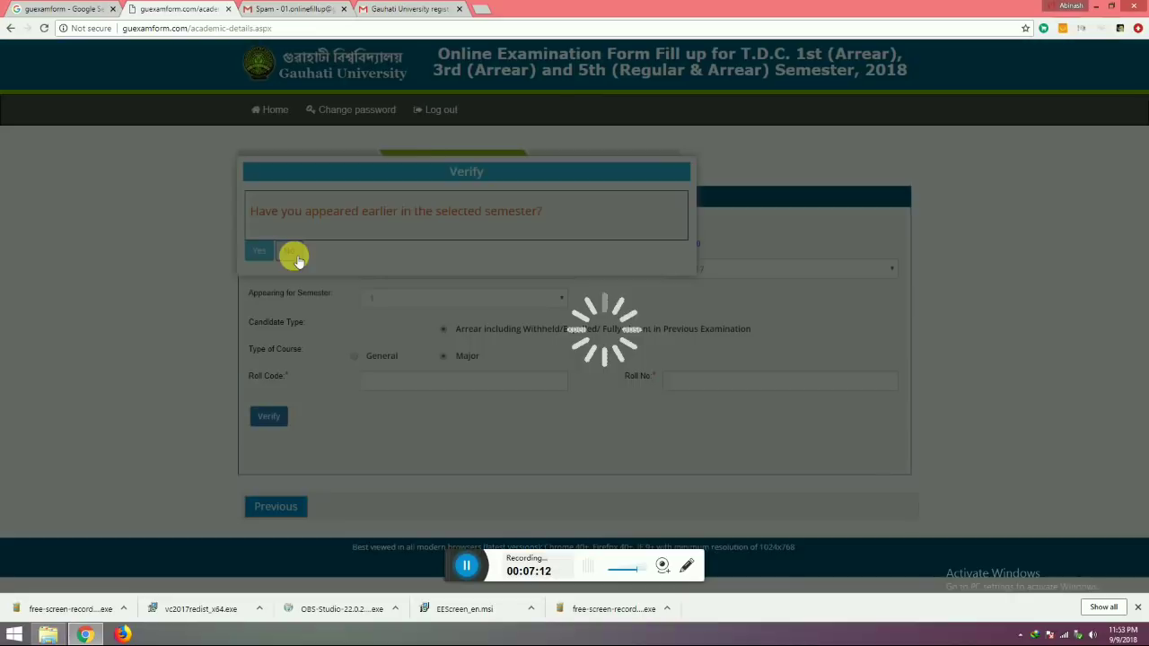
left_click(405, 302)
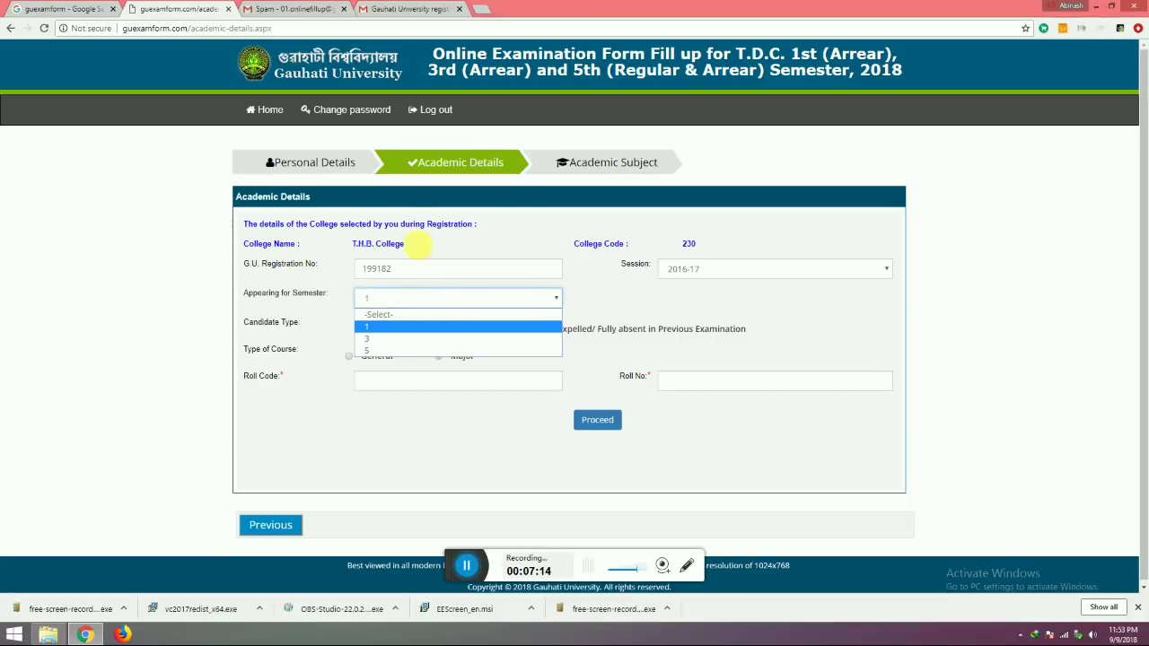
left_click(392, 349)
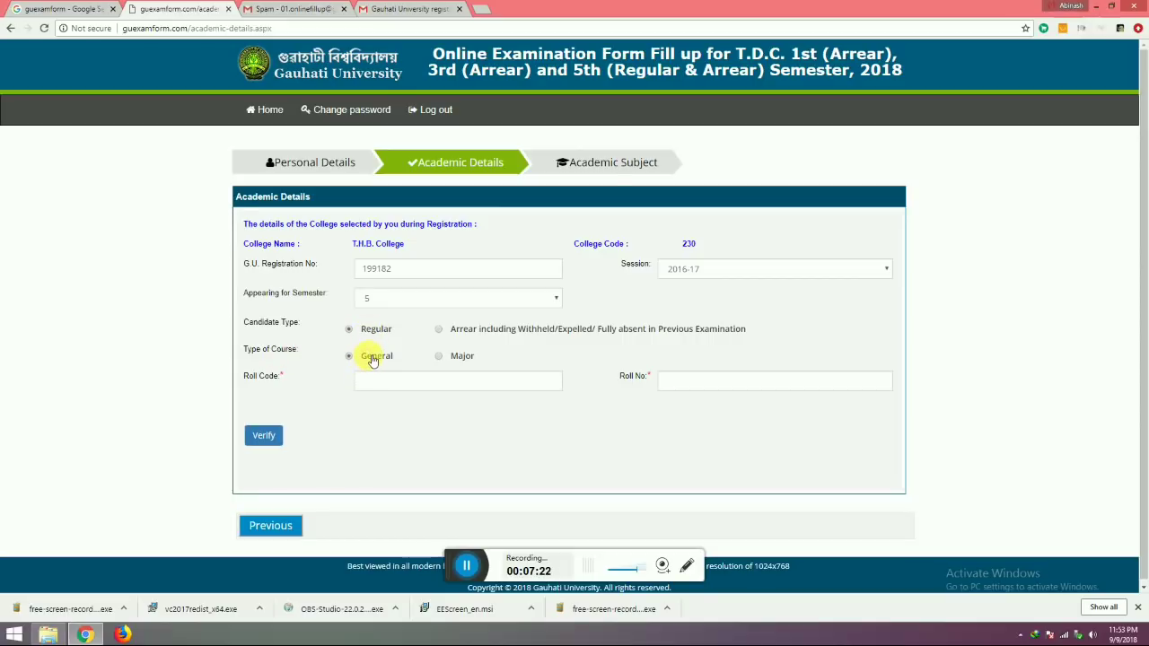
left_click(366, 383)
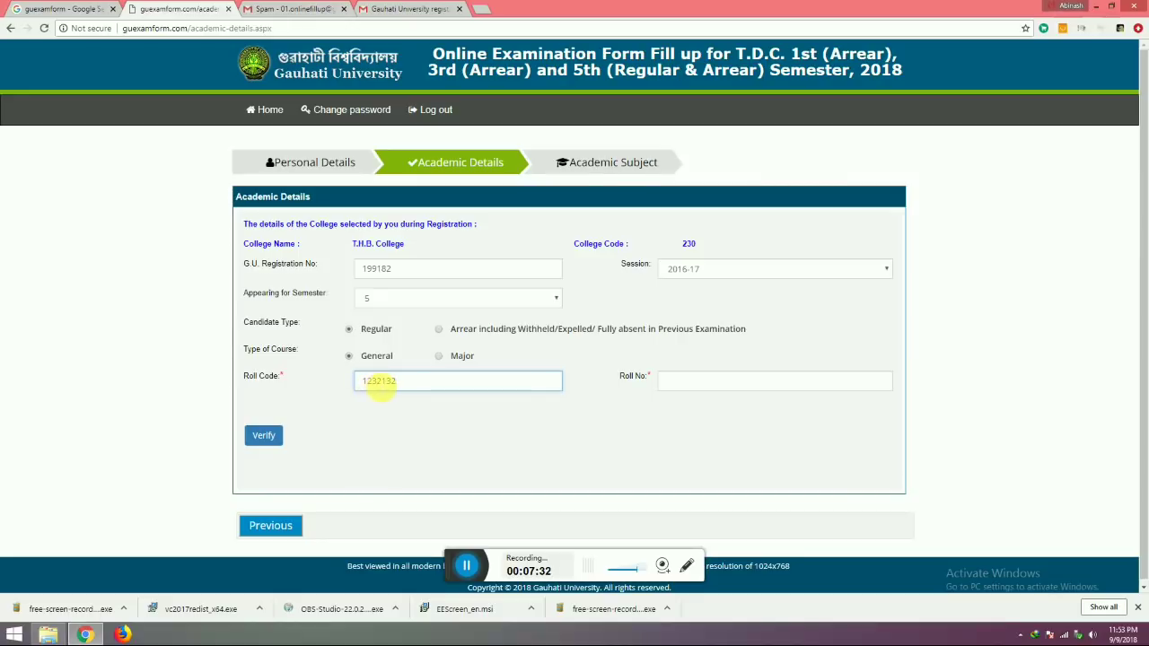
left_click(688, 386)
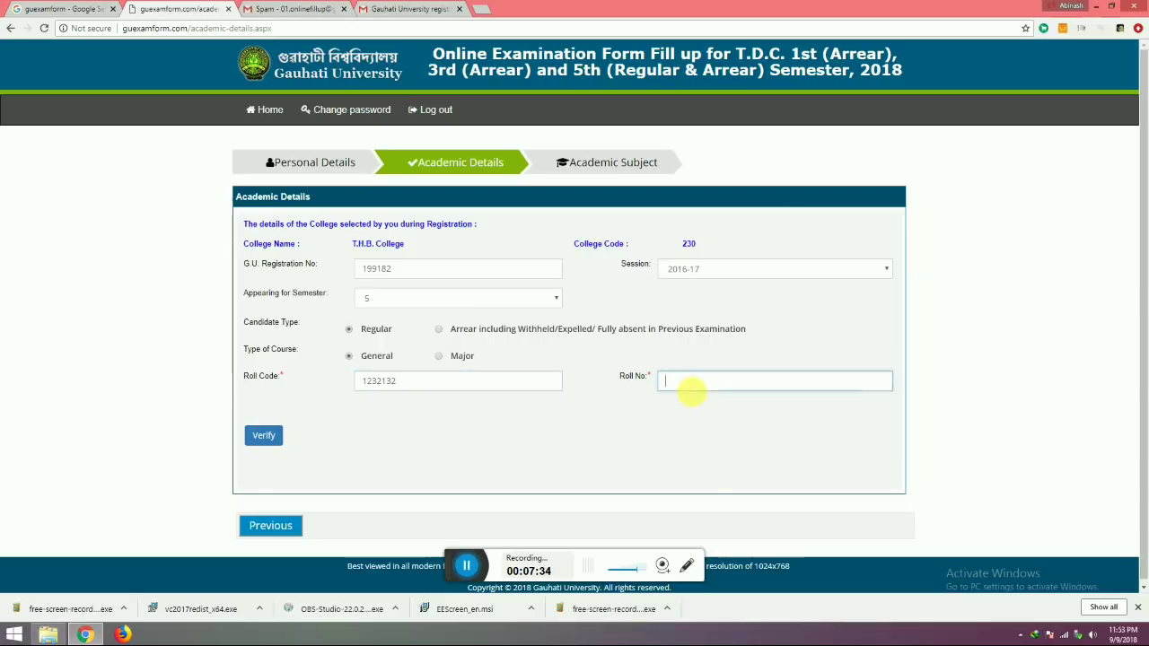
type("1212")
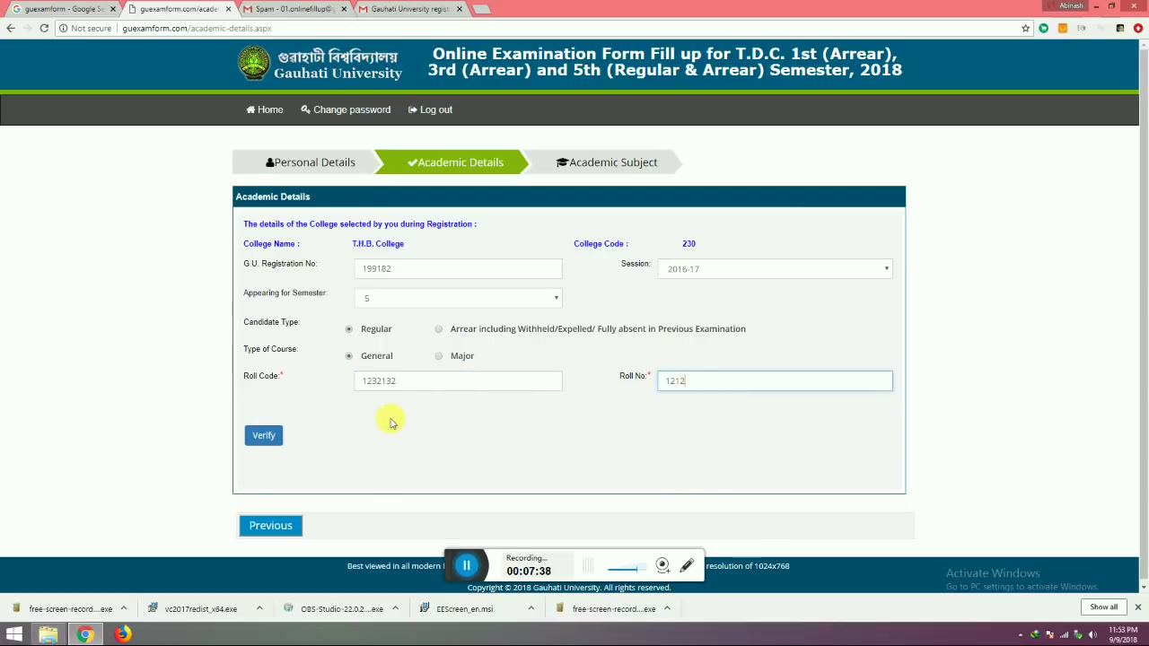
left_click(263, 436)
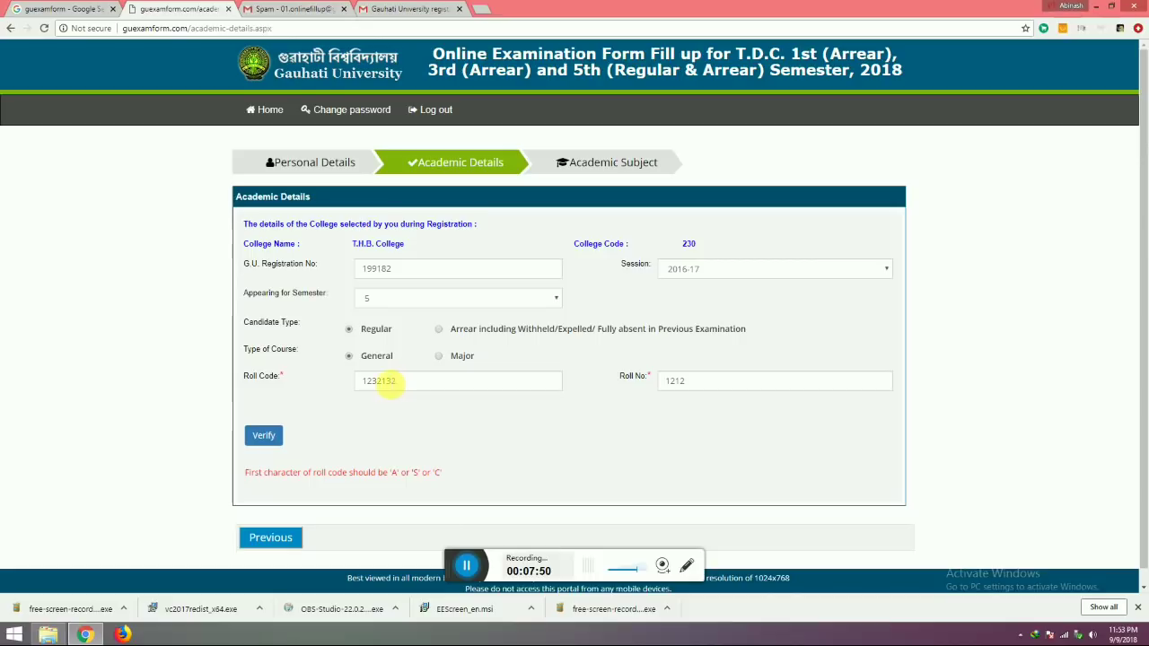
- Correct the roll code so it starts with S and fix the roll number
left_click(365, 380)
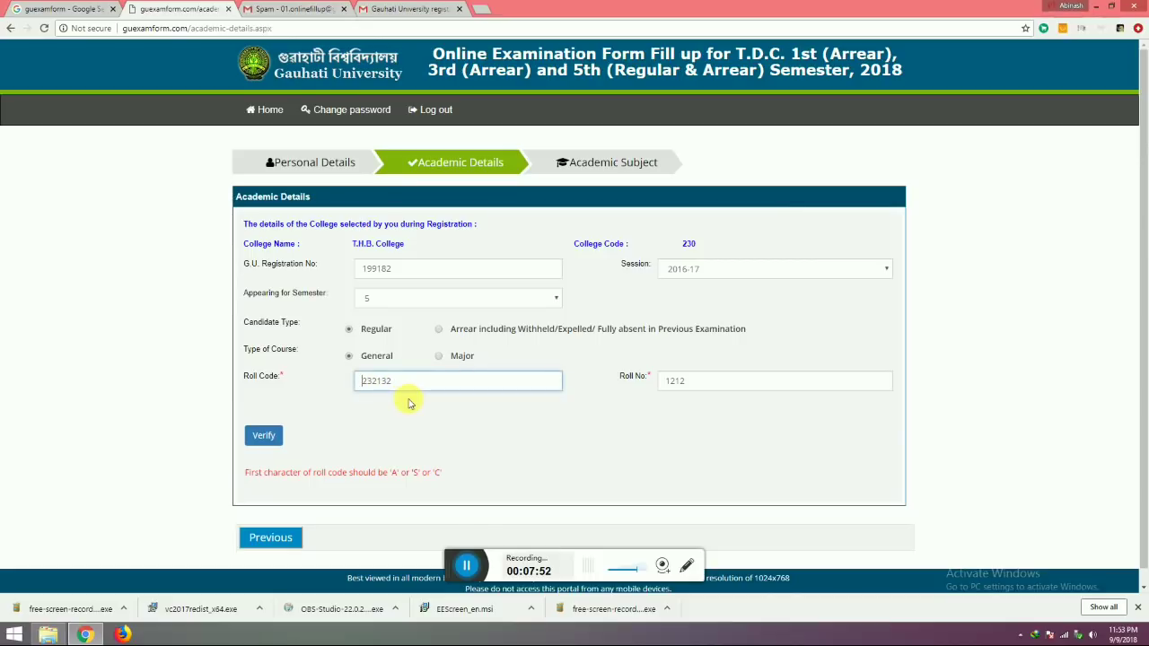
type("A")
left_click(264, 437)
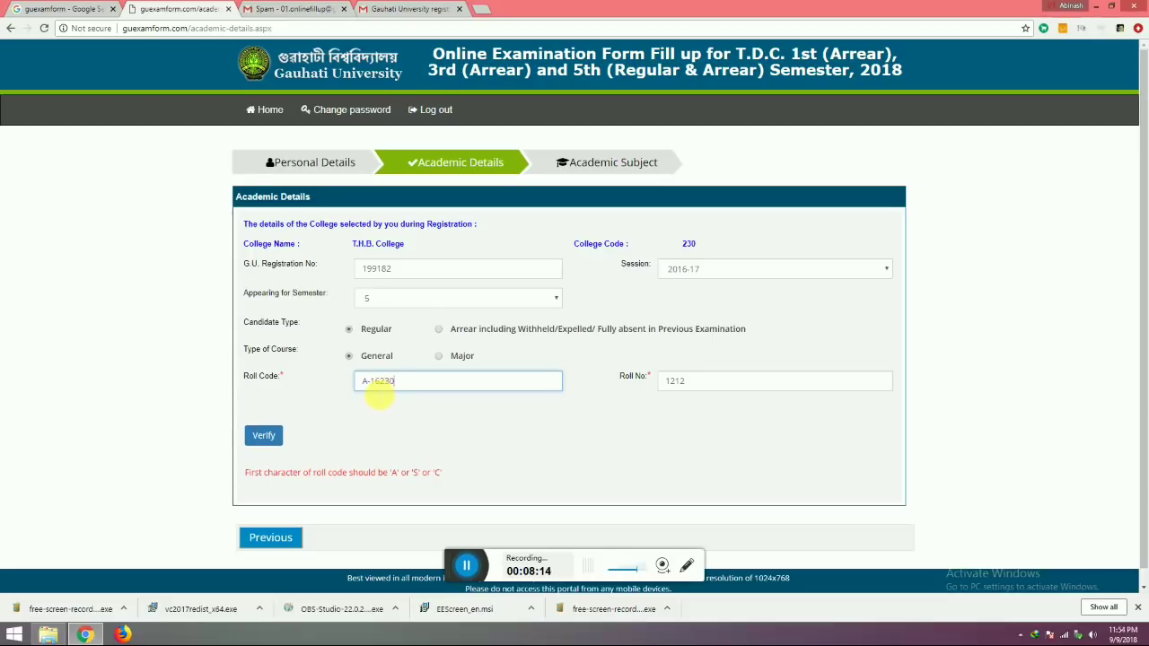
left_click_drag(370, 381, 402, 384)
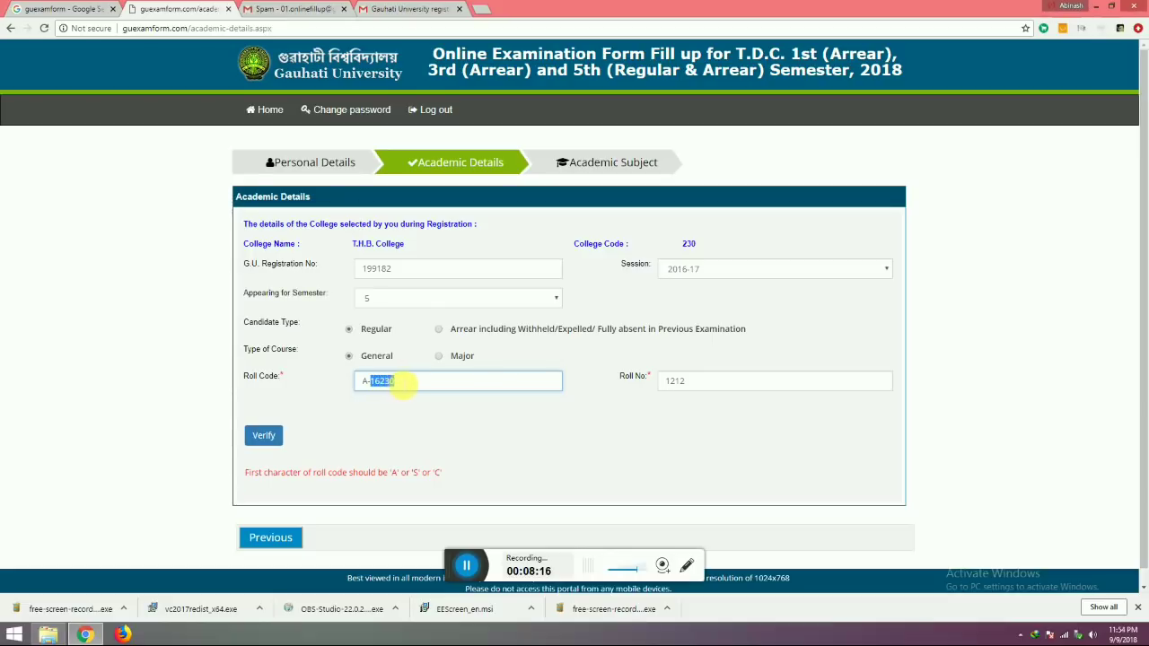
left_click(385, 385)
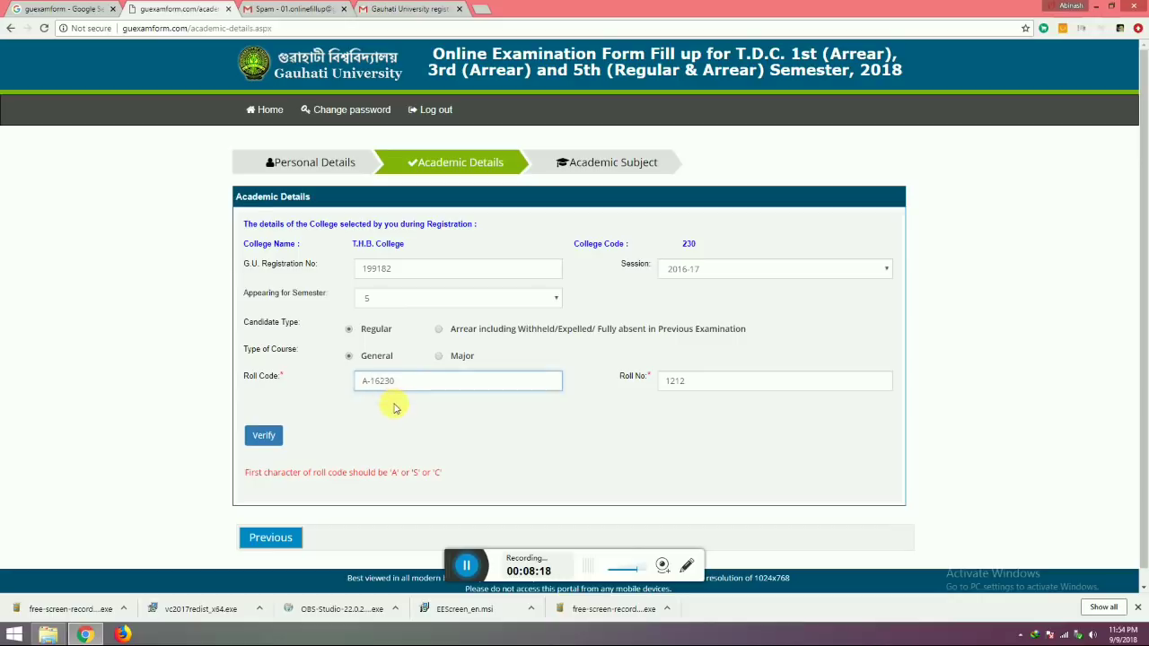
left_click(393, 405)
left_click(378, 381)
triple_click(370, 381)
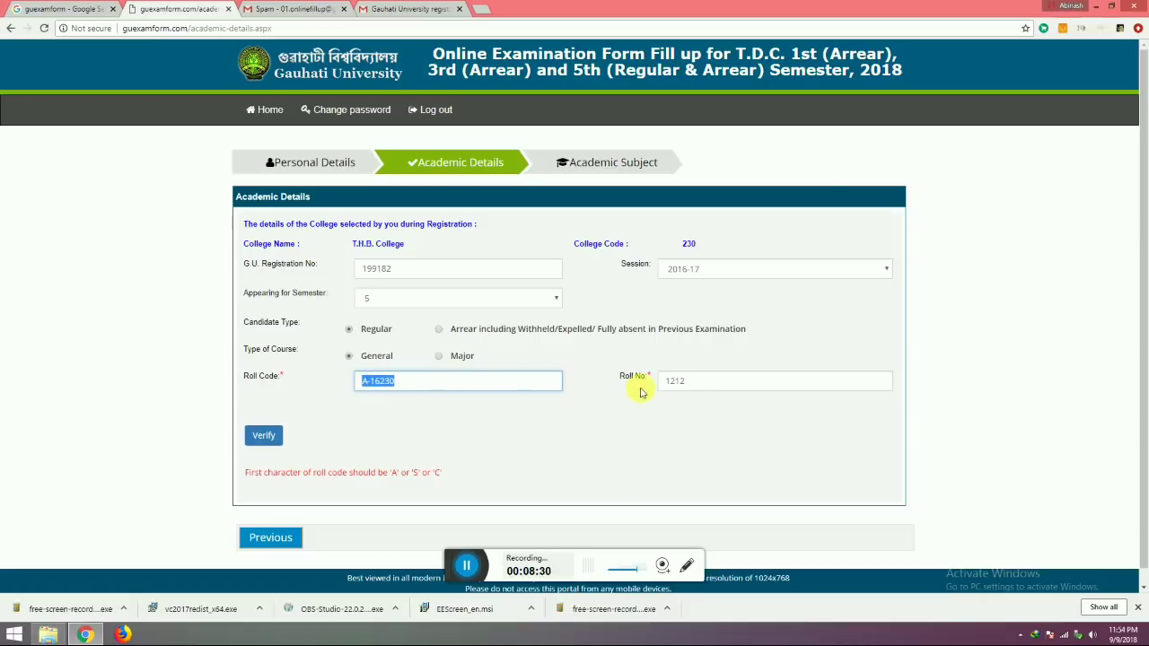
double_click(679, 381)
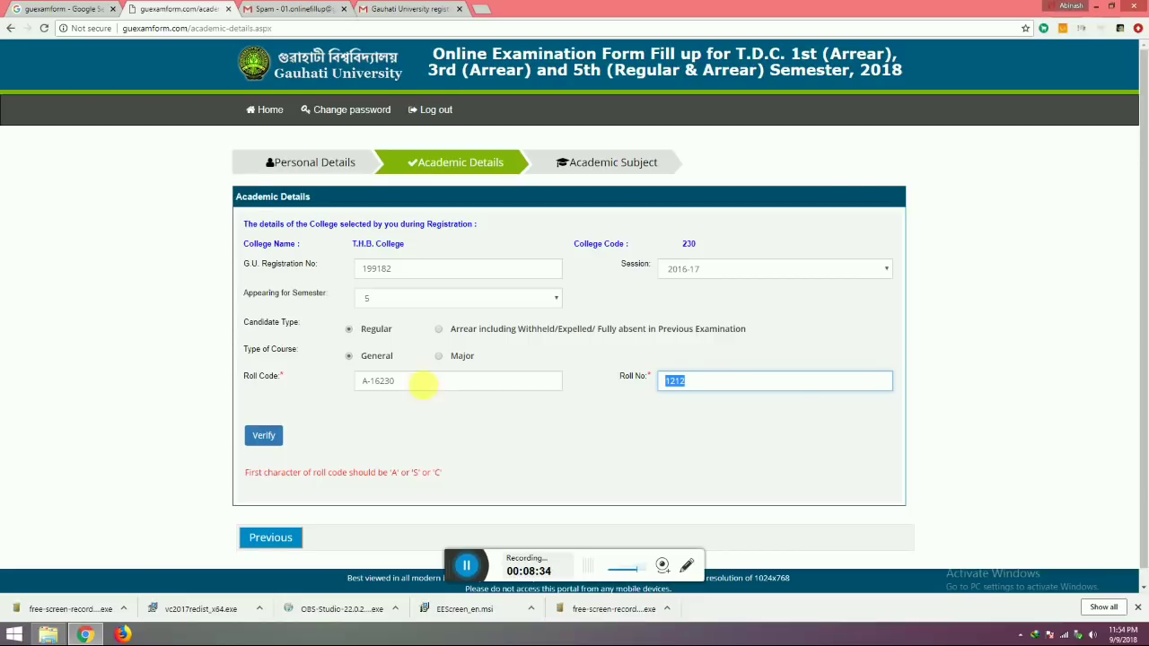
left_click(364, 380)
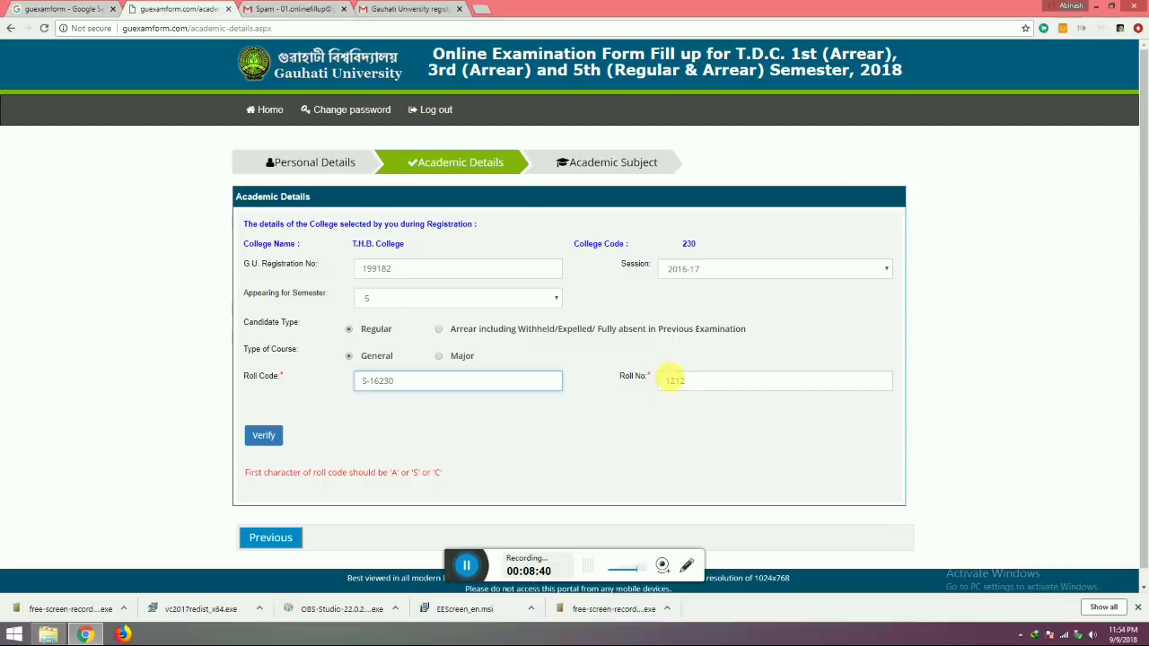
left_click_drag(691, 380, 653, 381)
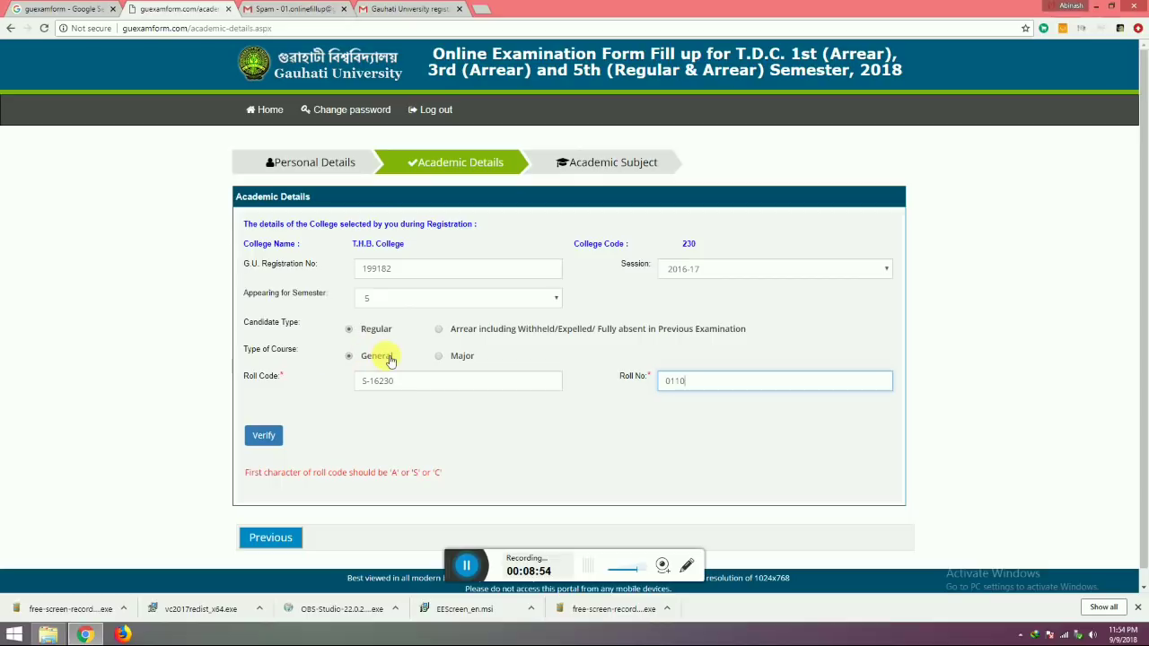
- Verify the corrected academic details and confirm the candidate name to reach the Academic Subject step
left_click(263, 436)
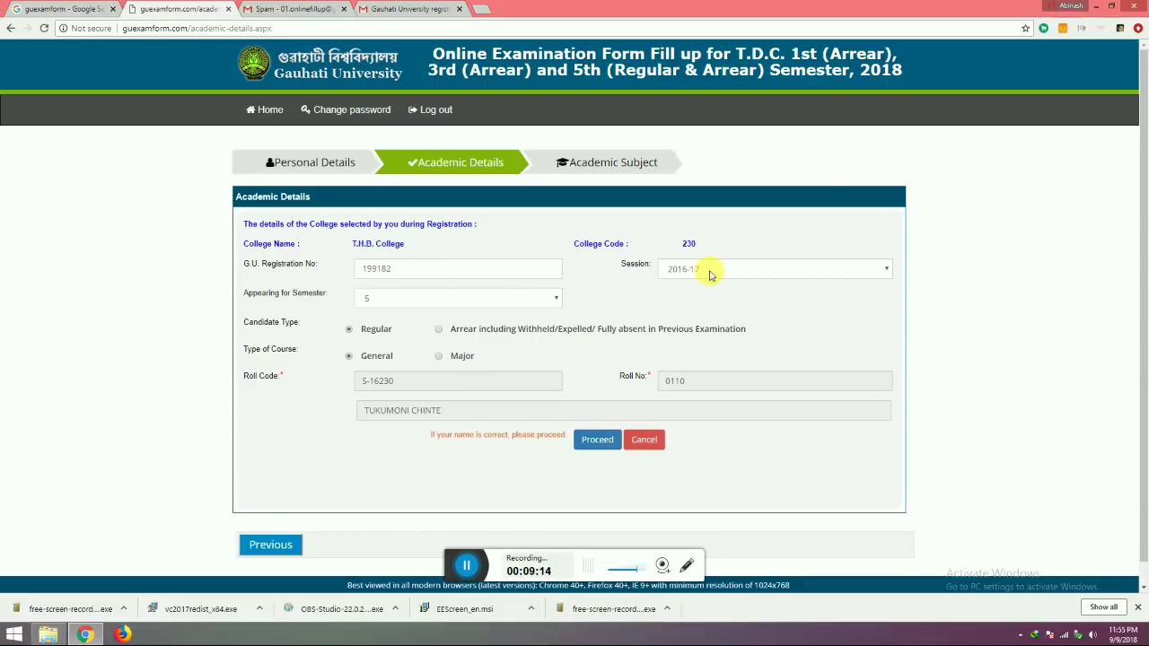
left_click(598, 441)
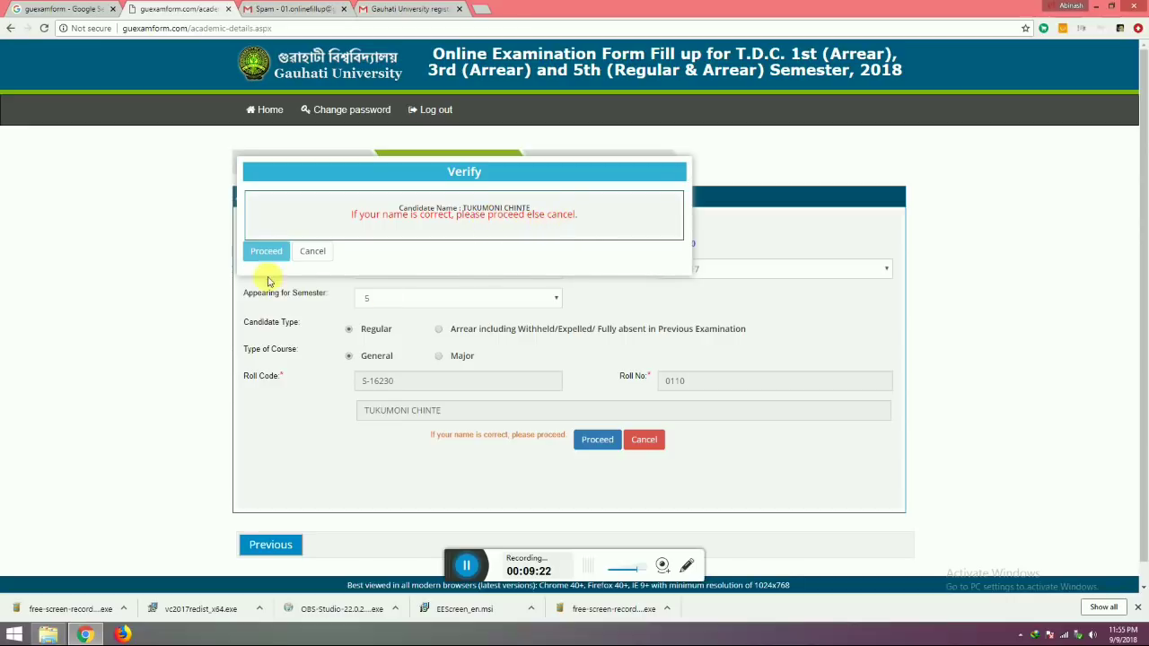
left_click(260, 251)
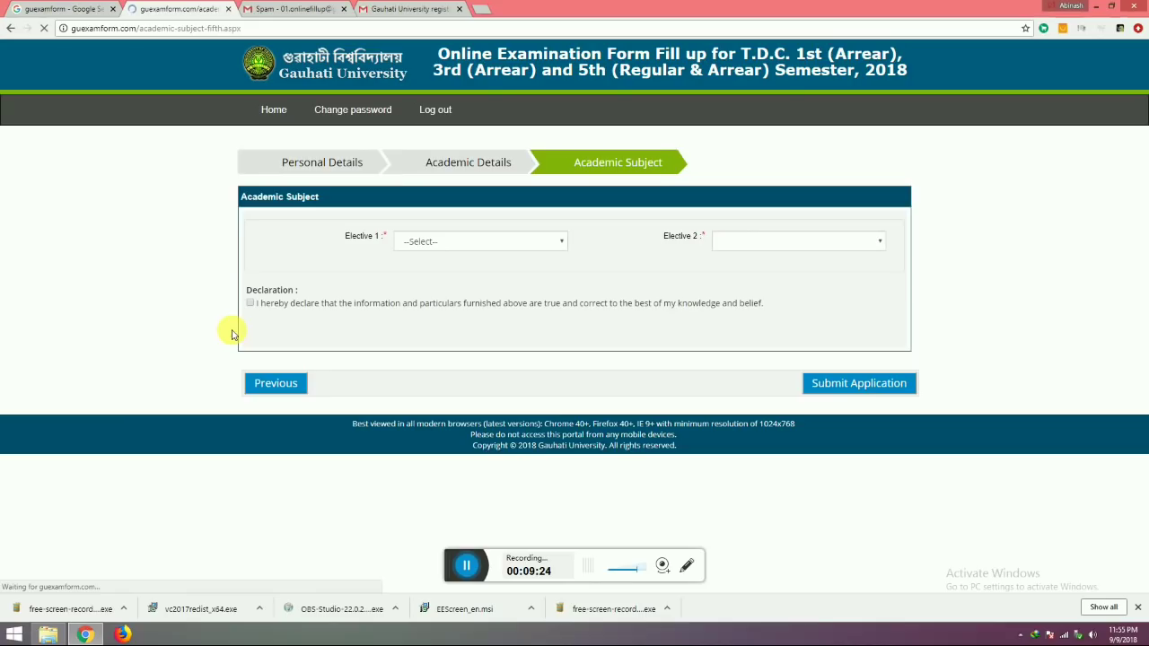
- Choose BOTANY for Elective 1 and ZOOLOGY for Elective 2, accept the declaration, and submit
left_click(468, 245)
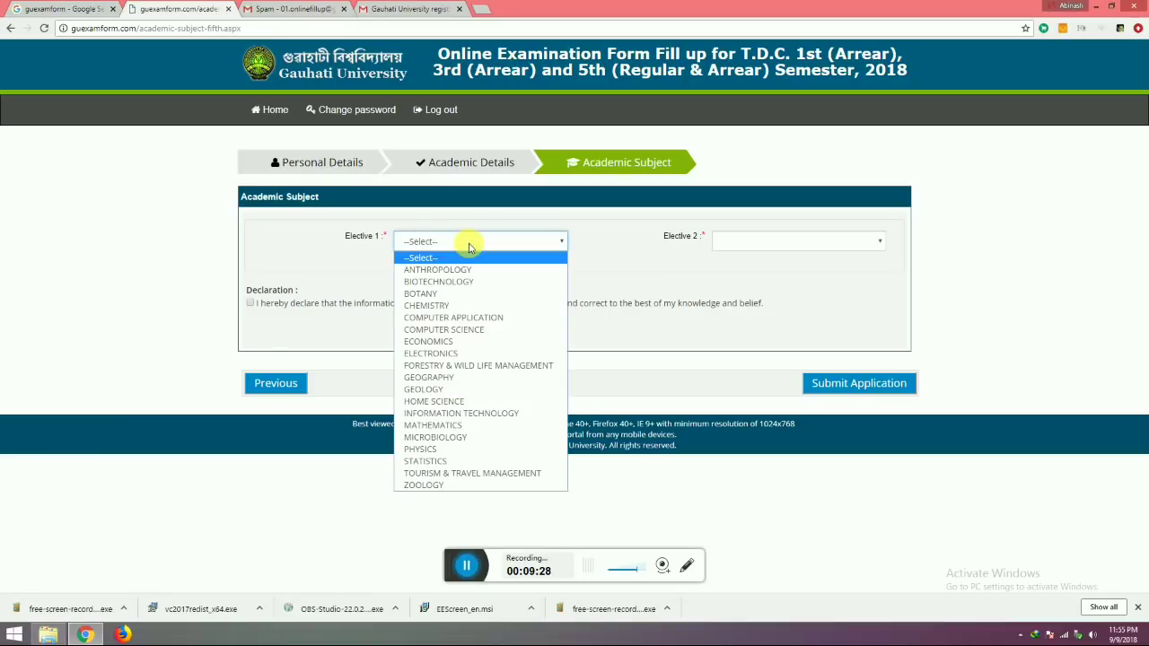
left_click(435, 294)
left_click(732, 244)
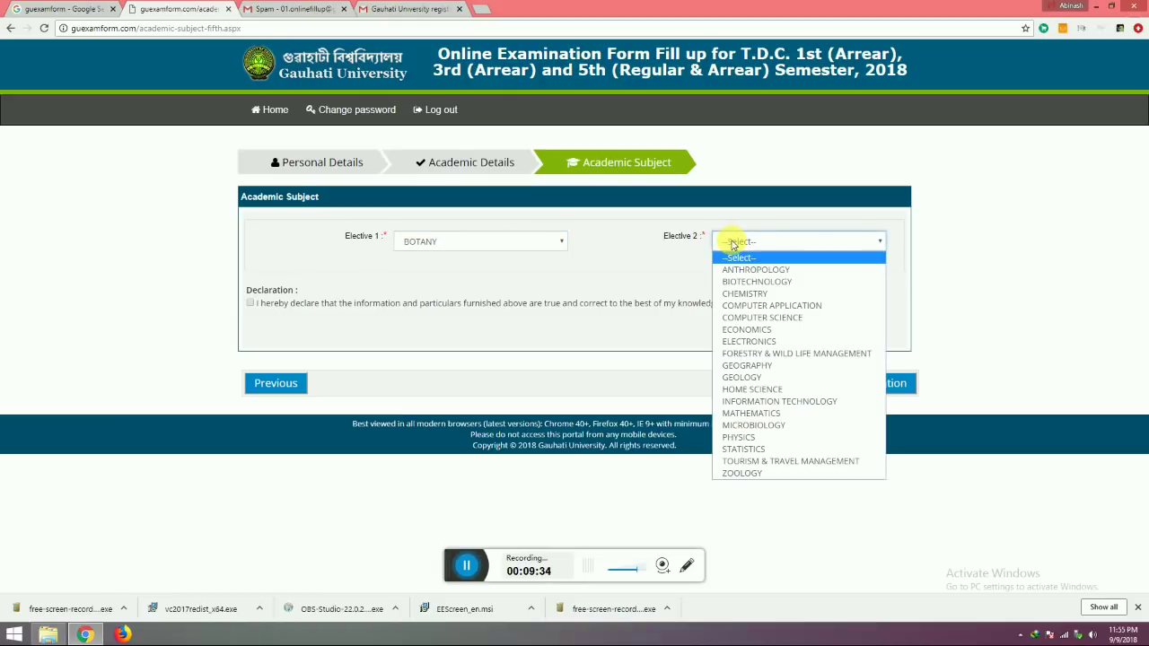
left_click(743, 472)
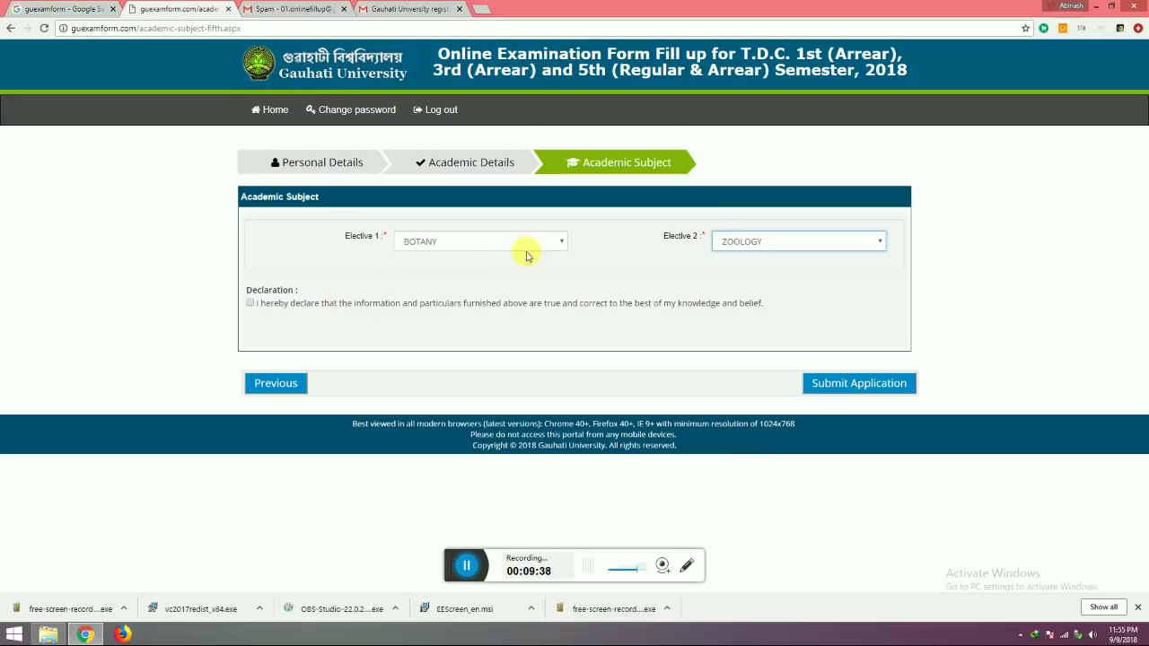
left_click(251, 304)
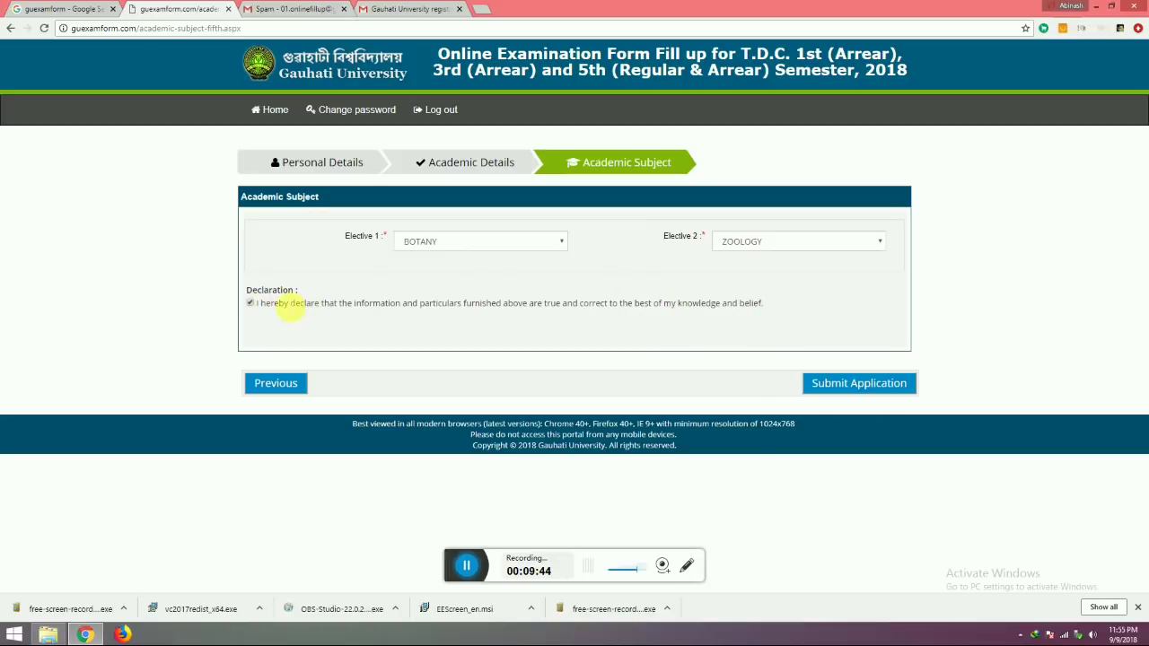
left_click(833, 386)
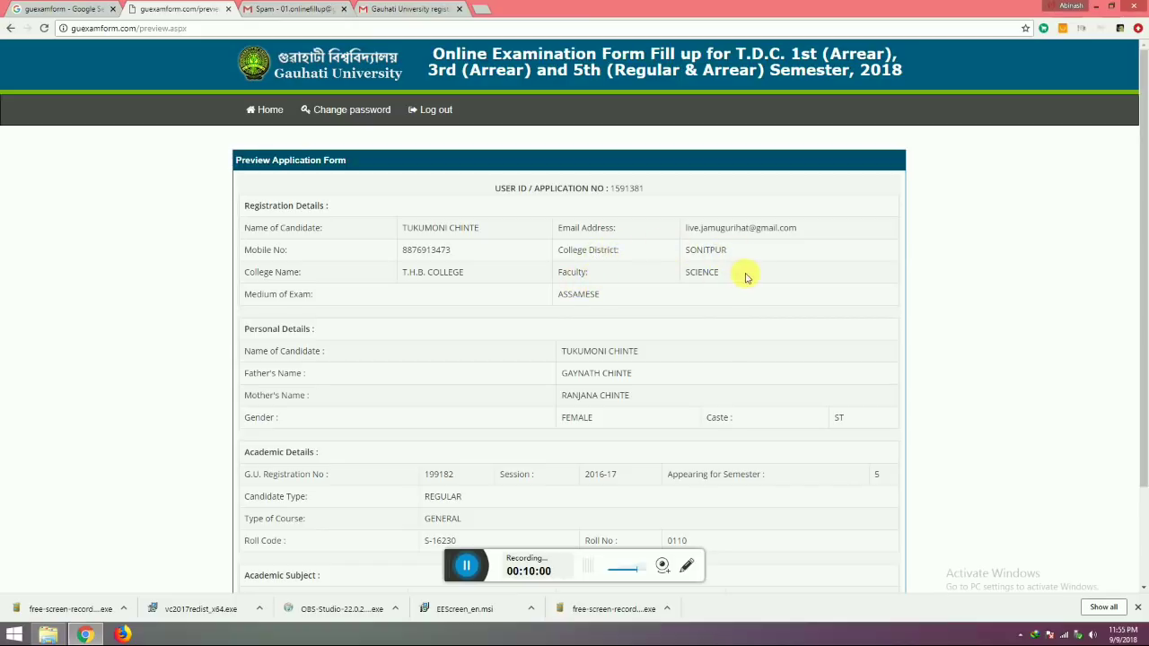
scroll(735, 270, "down", 2)
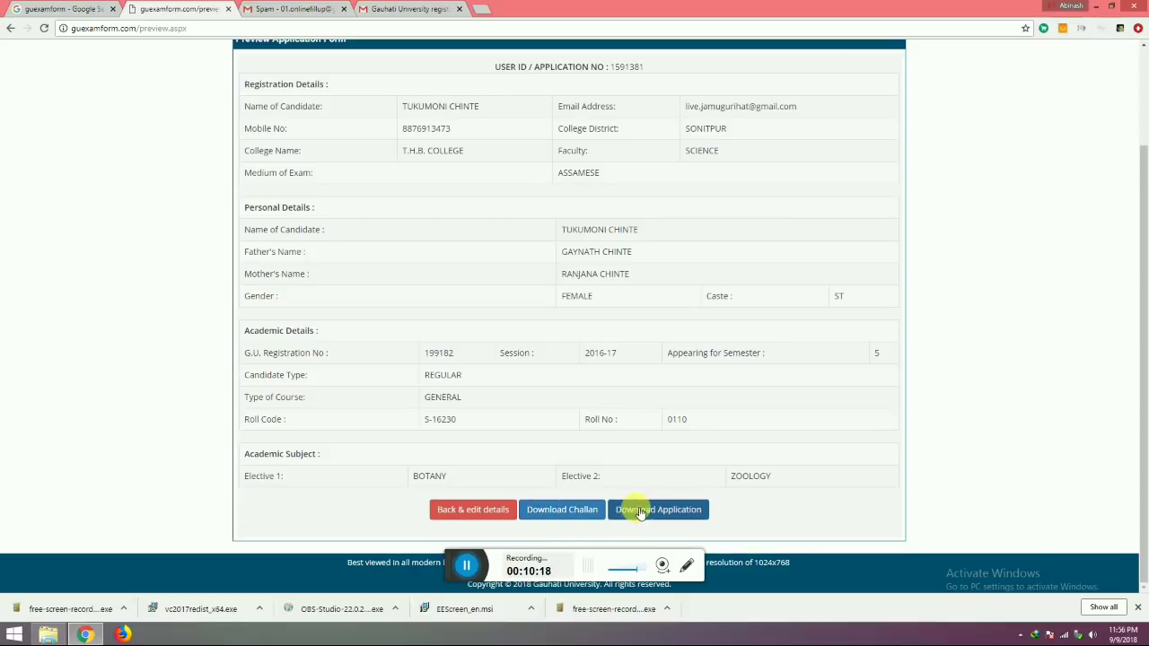
right_click(554, 509)
left_click(542, 517)
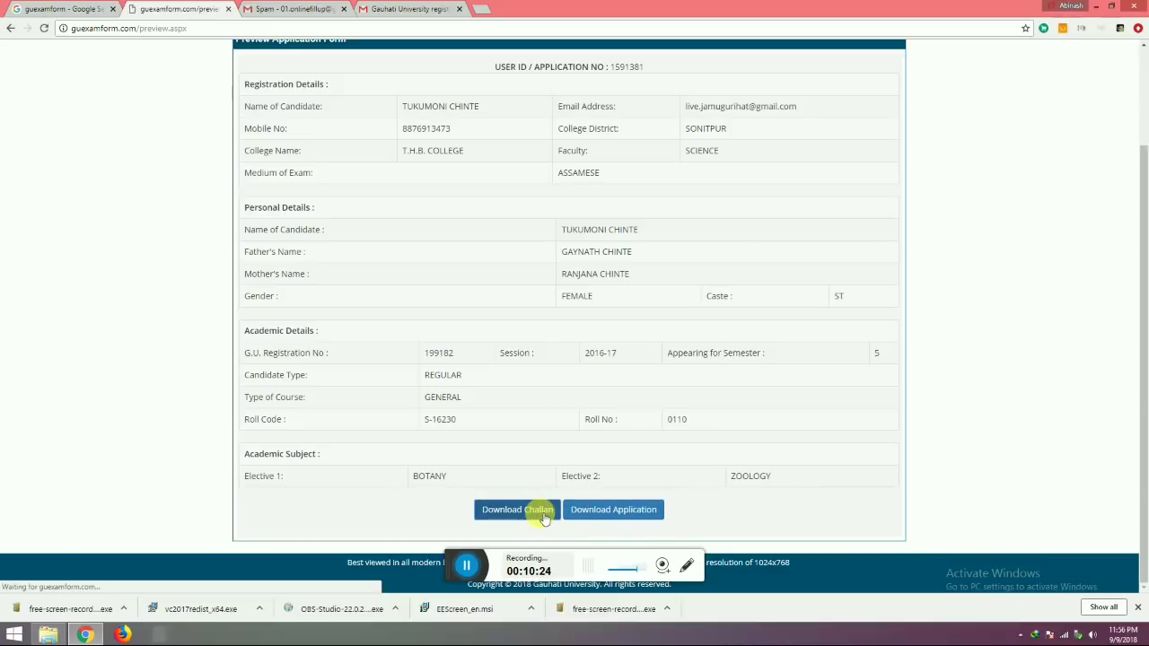
left_click(572, 371)
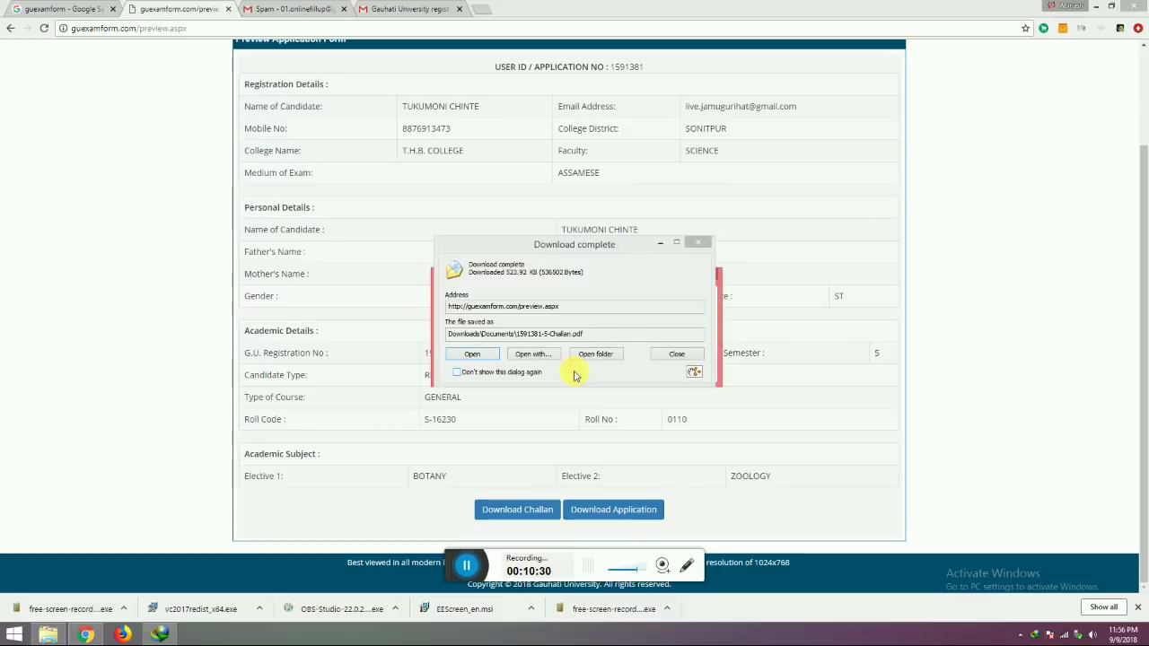
left_click(477, 353)
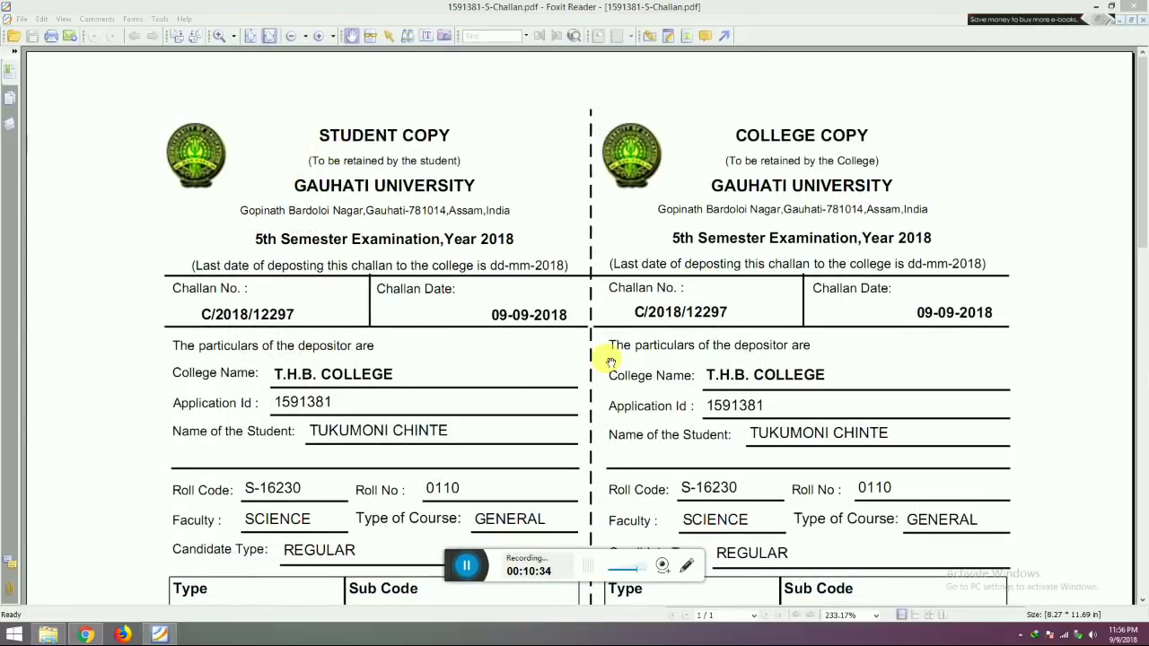
- Scroll through the challan listing the BOT and ZOO electives, then close Foxit Reader
scroll(609, 362, "down", 4)
scroll(609, 362, "up", 1)
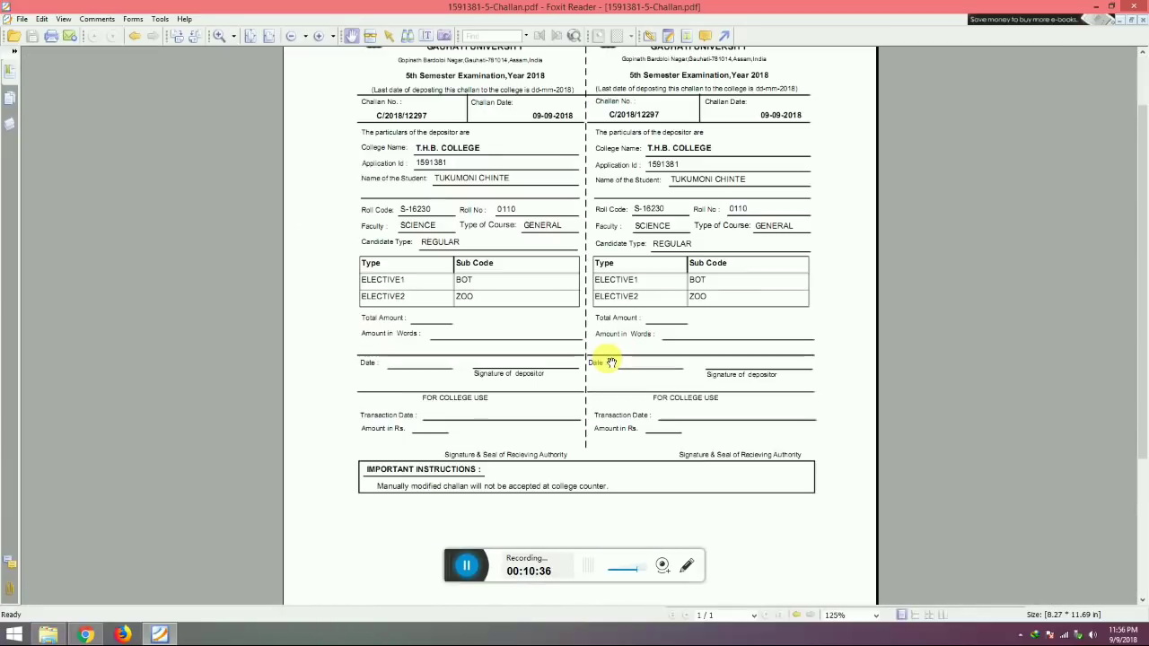
scroll(610, 362, "up", 2)
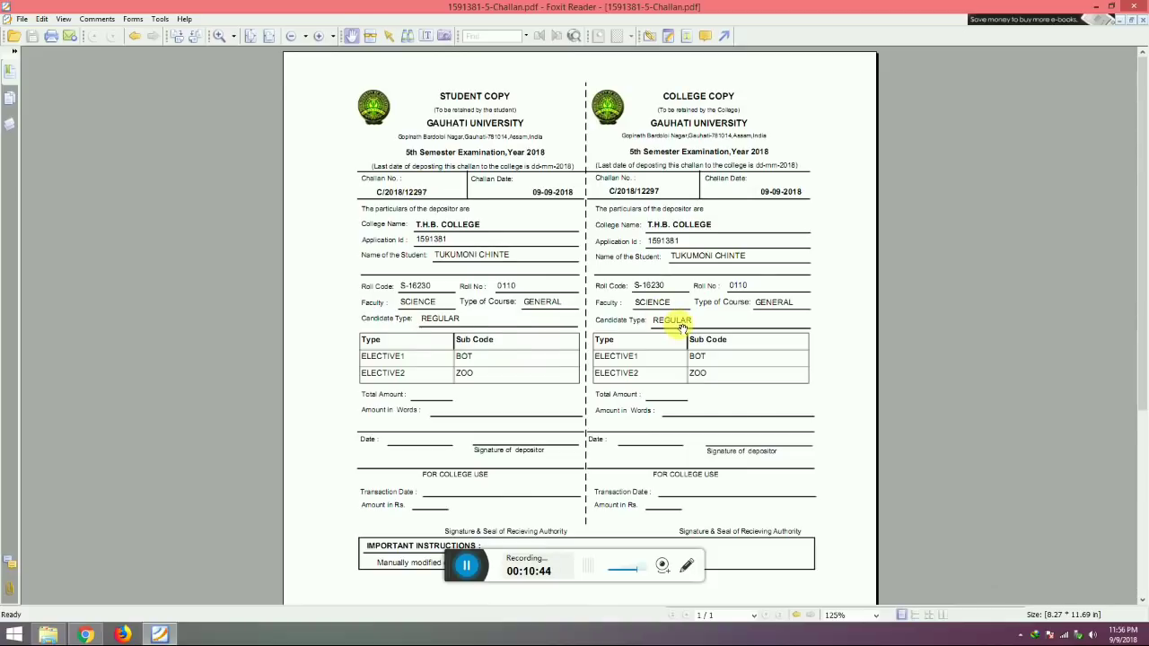
scroll(683, 328, "down", 1)
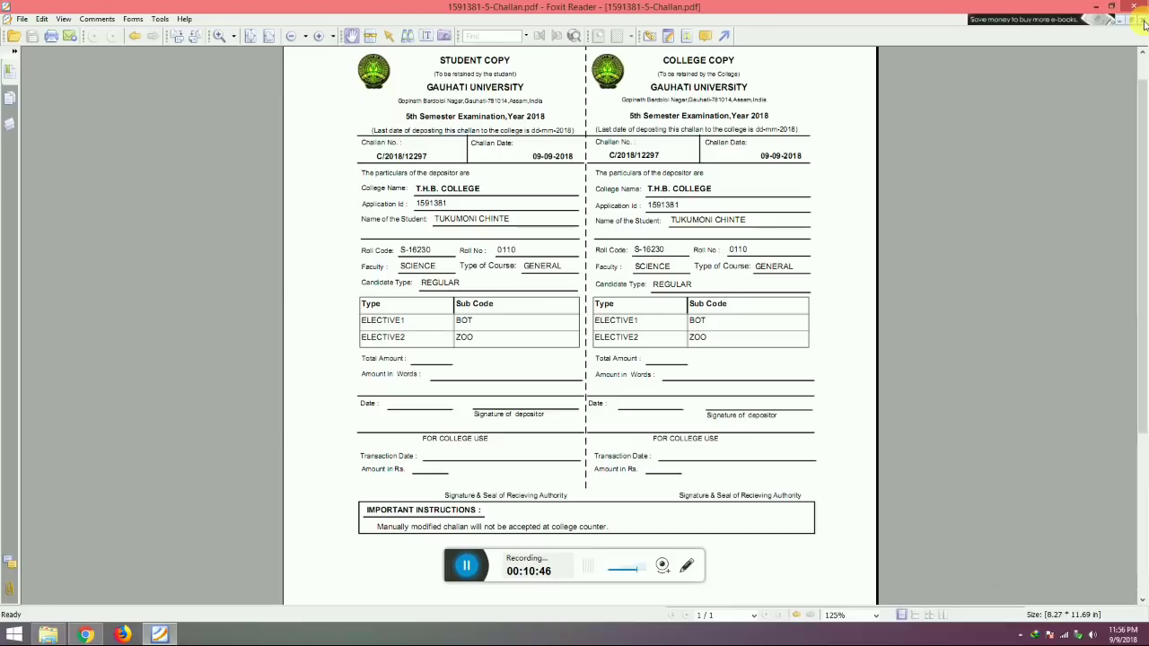
left_click(1145, 24)
left_click(1134, 6)
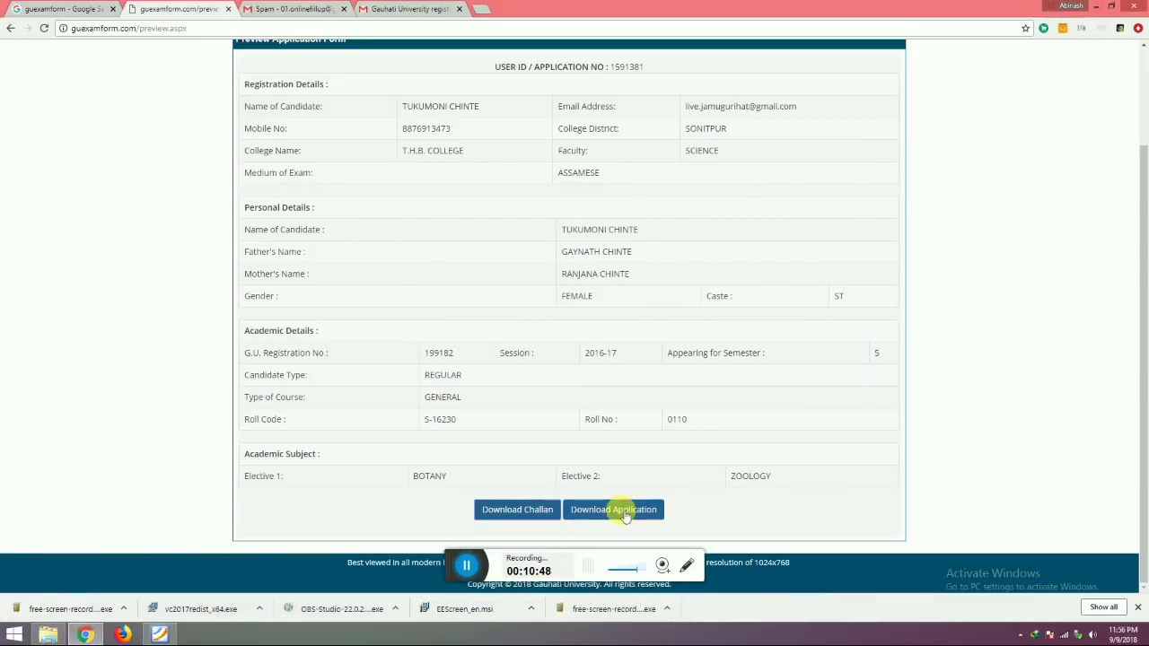
left_click(626, 518)
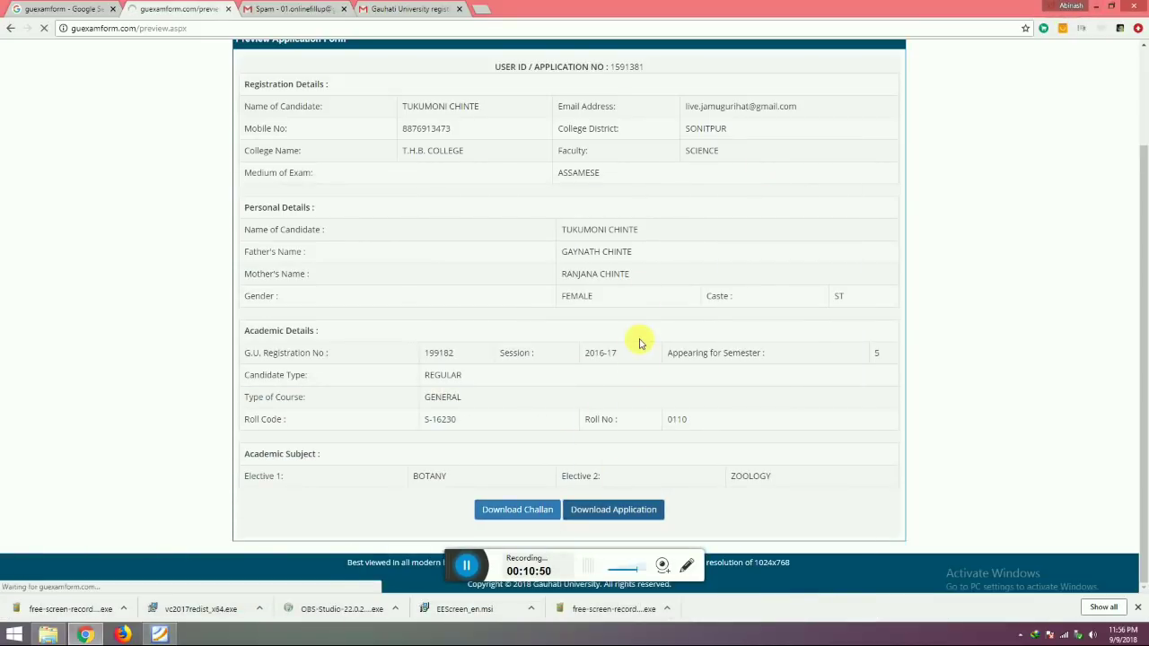
left_click(537, 360)
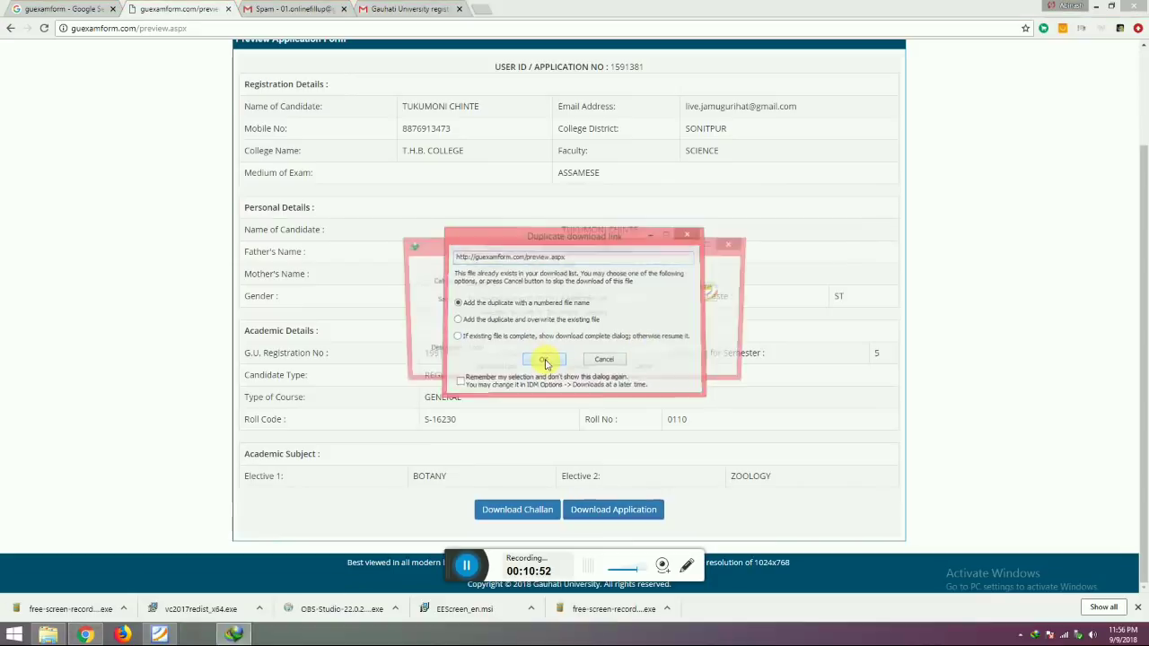
left_click(583, 370)
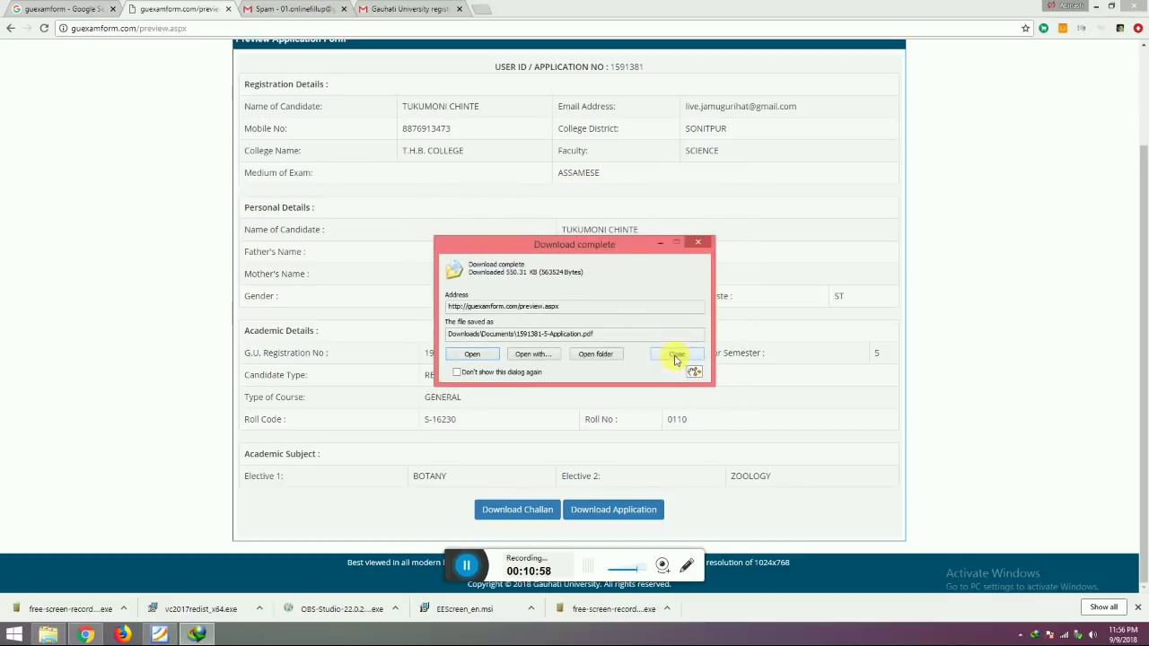
left_click(474, 354)
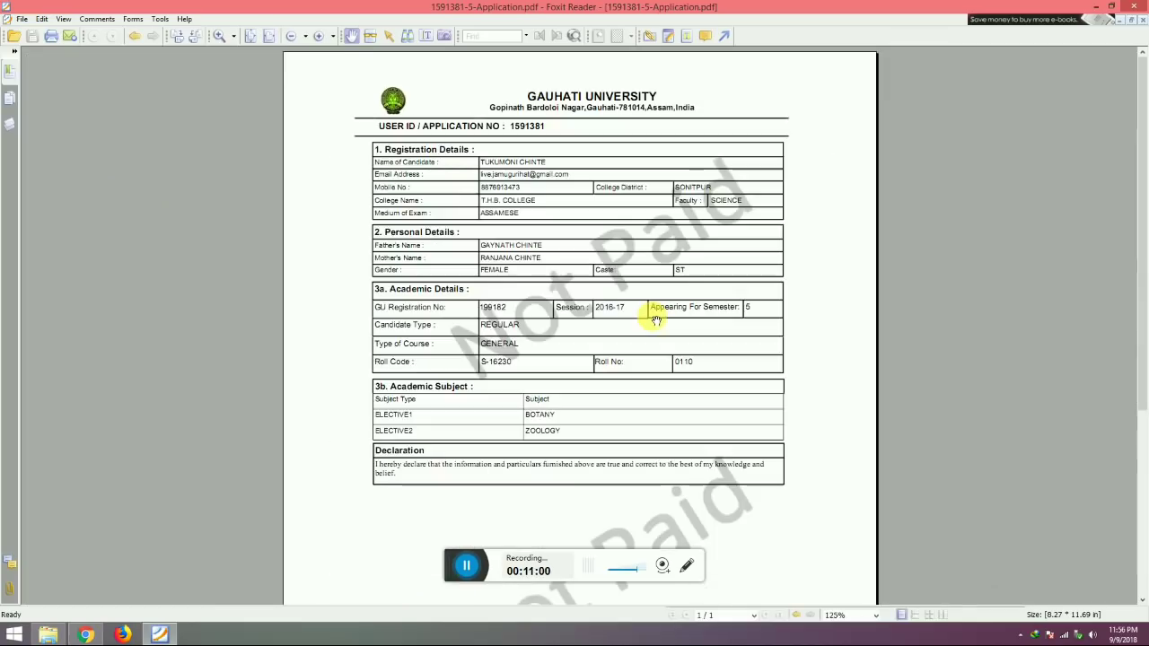
- Scroll through the Not Paid application form, minimize Foxit Reader, and return to the preview's top
scroll(656, 316, "up", 1)
scroll(636, 265, "up", 1)
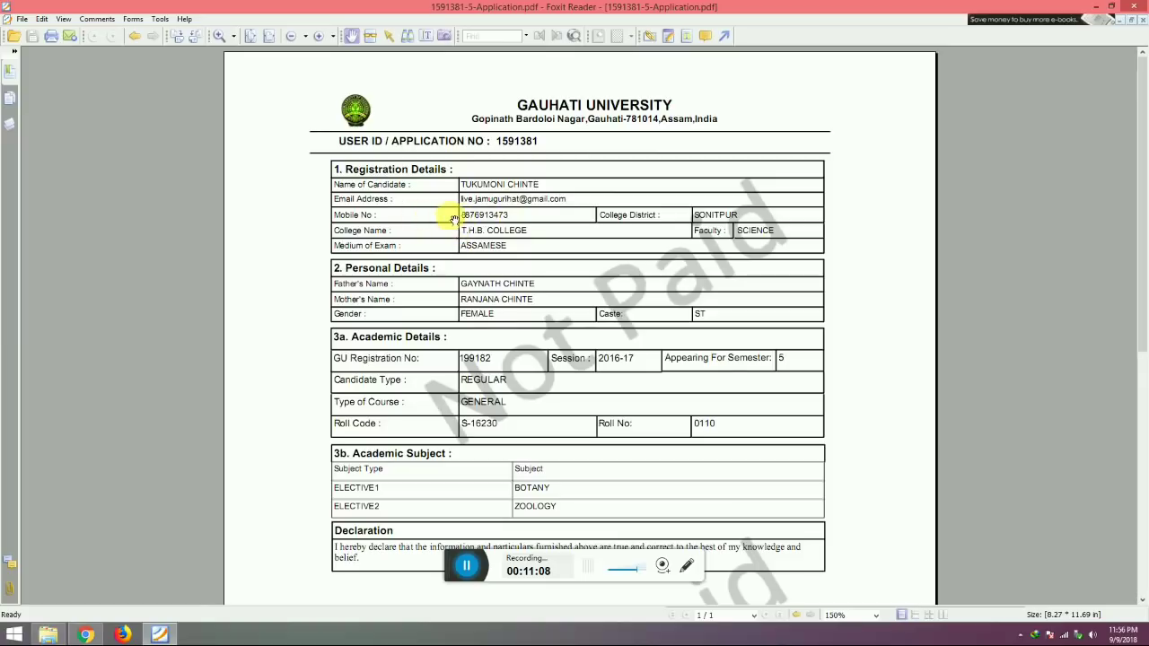
scroll(739, 211, "down", 1)
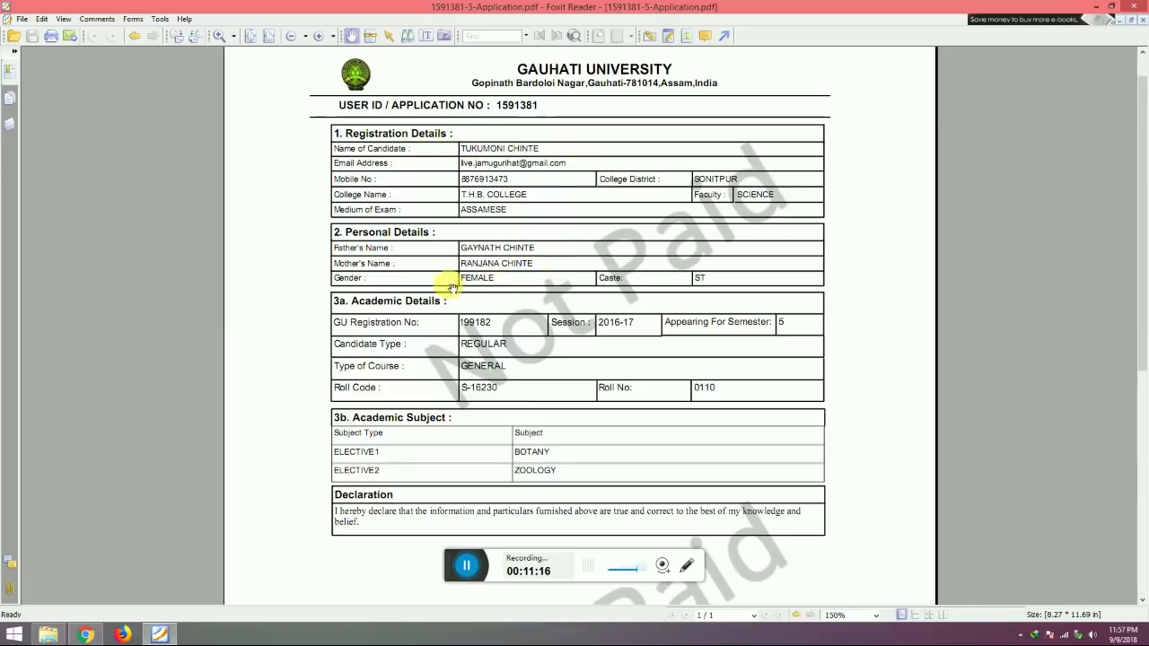
scroll(680, 375, "down", 3)
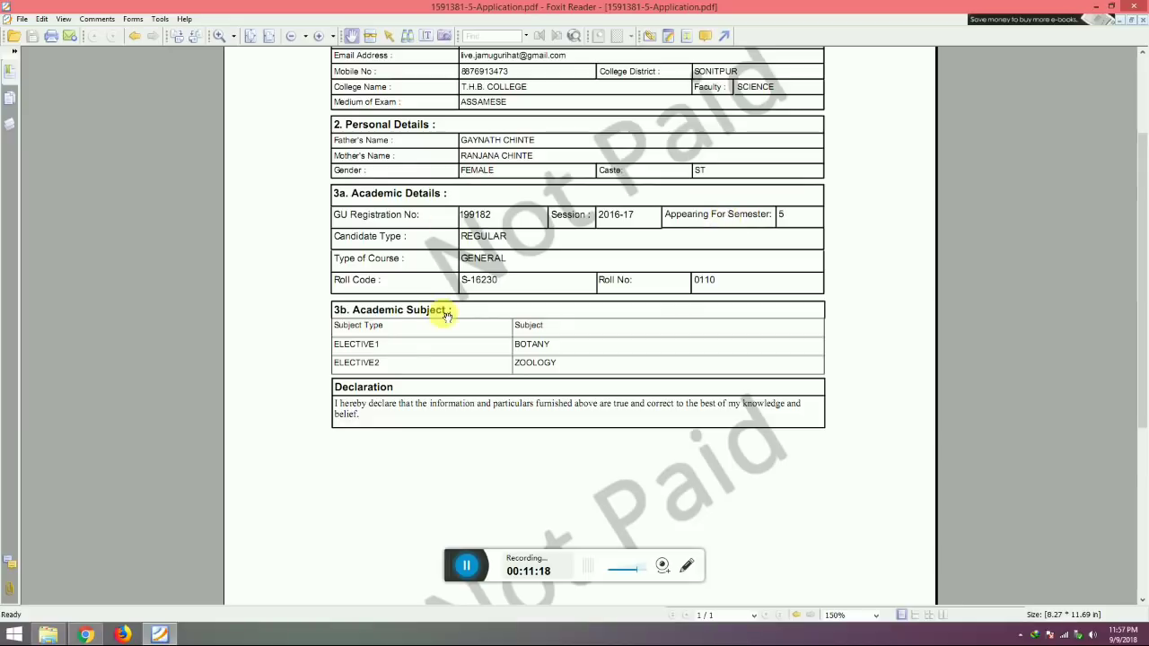
scroll(521, 346, "down", 9)
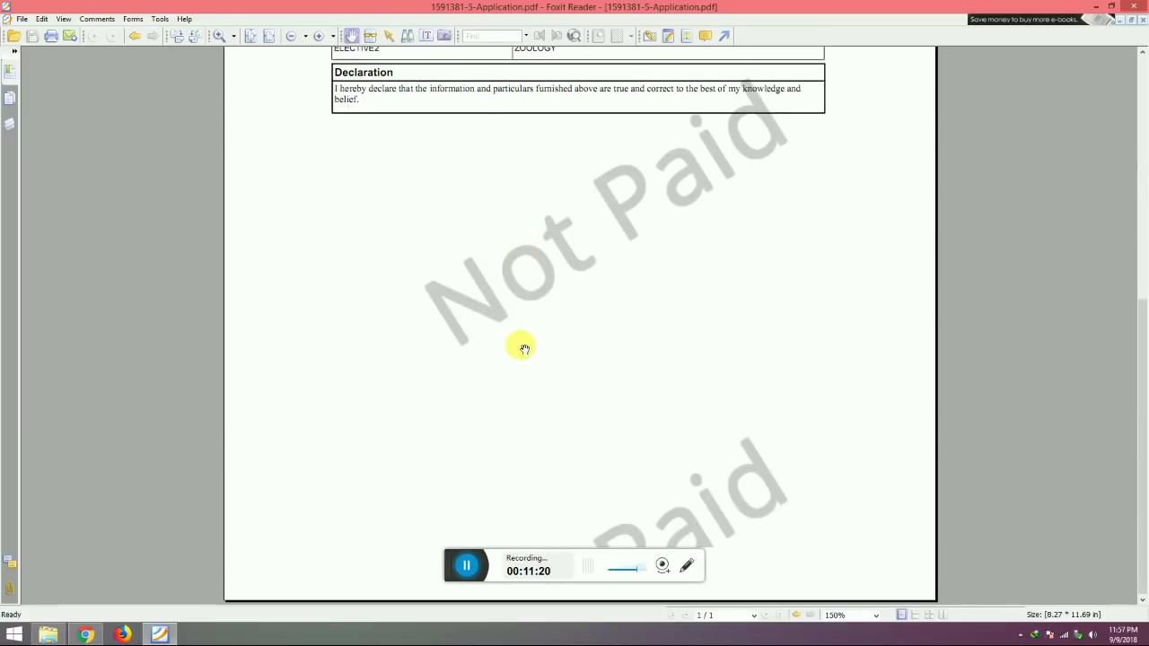
scroll(524, 350, "up", 12)
scroll(524, 350, "down", 2)
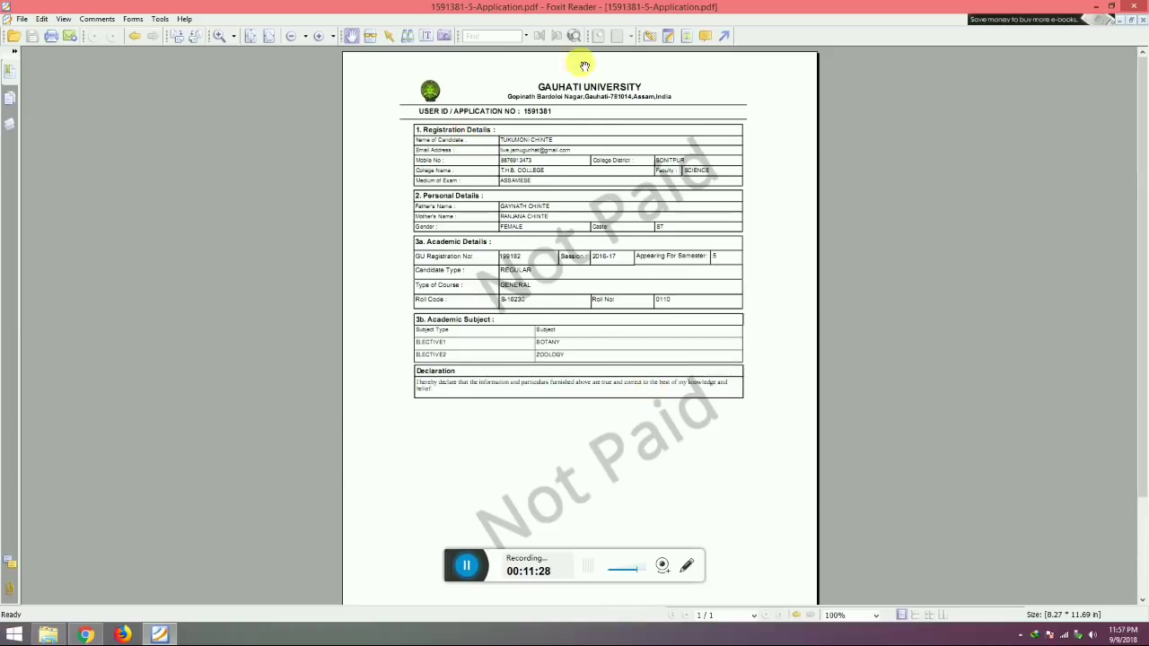
left_click(1097, 6)
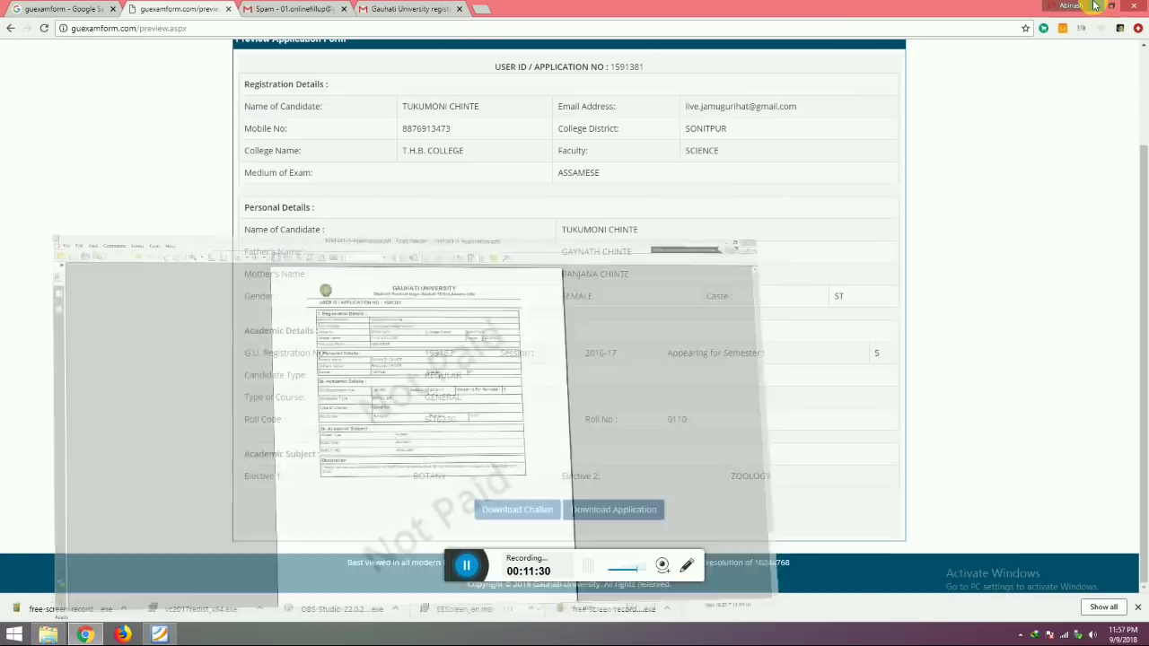
scroll(961, 277, "up", 2)
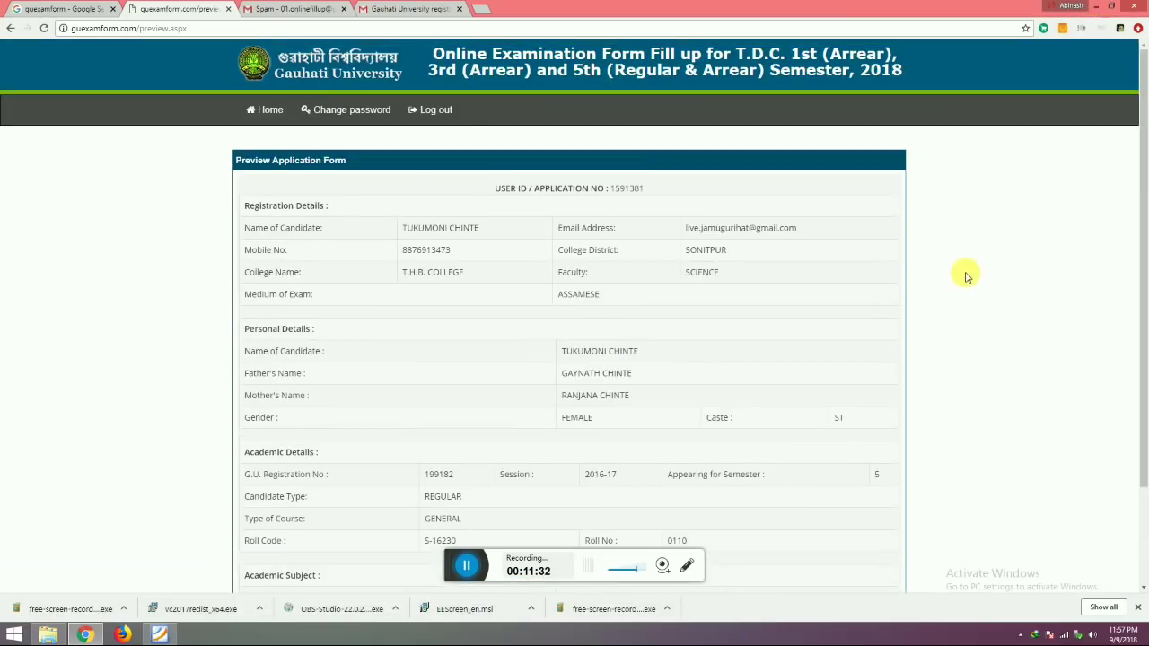